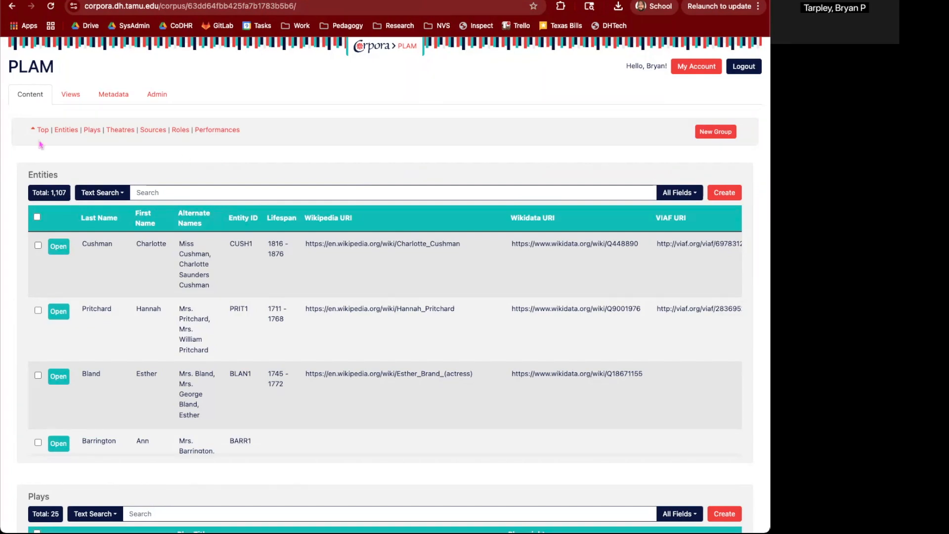
Step: Review the bulk actions offered for all Entities records and clear the selection again
scroll(11, 190, "down", 3)
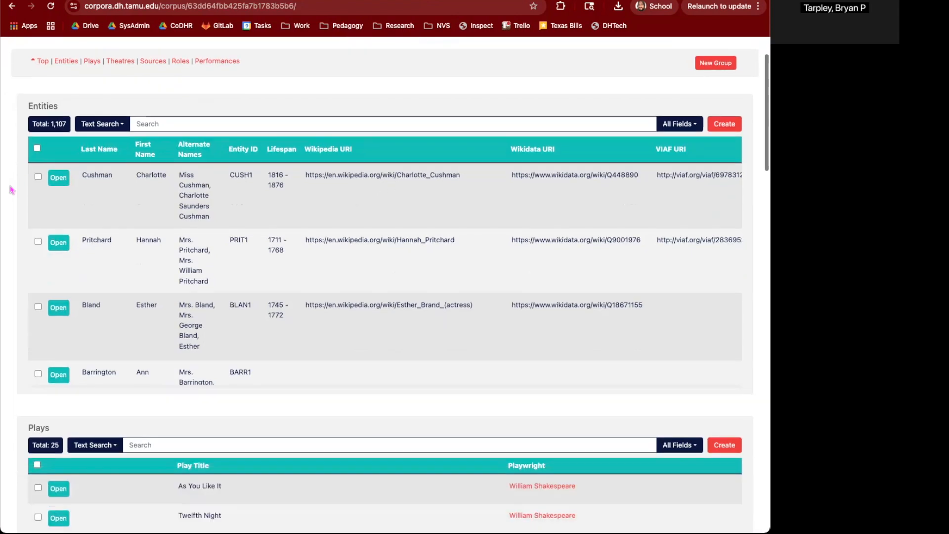
scroll(11, 190, "up", 1)
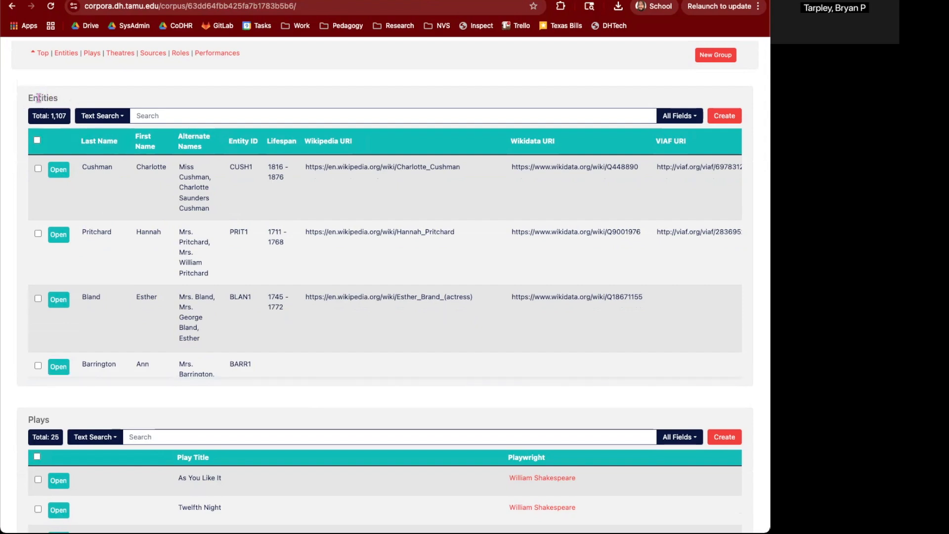
scroll(22, 143, "up", 3)
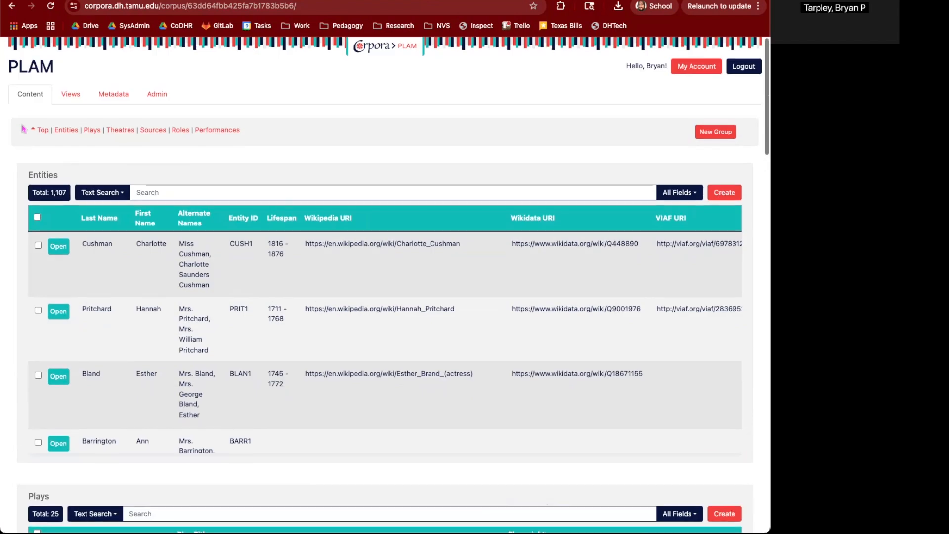
left_click(37, 218)
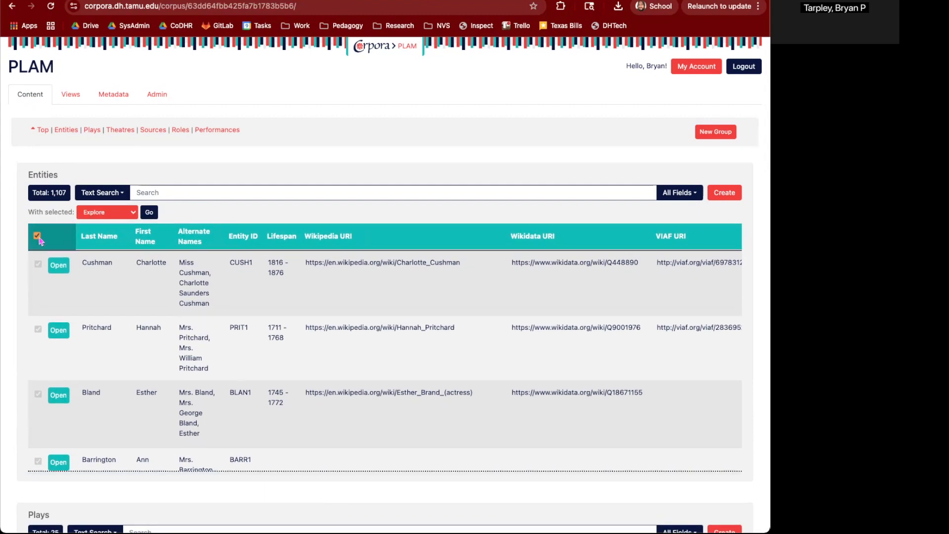
left_click(134, 214)
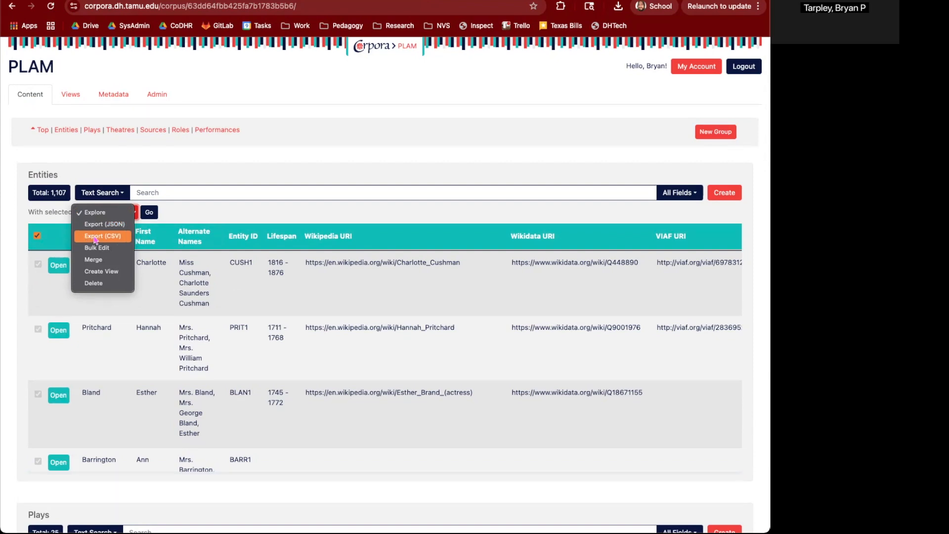
left_click(236, 217)
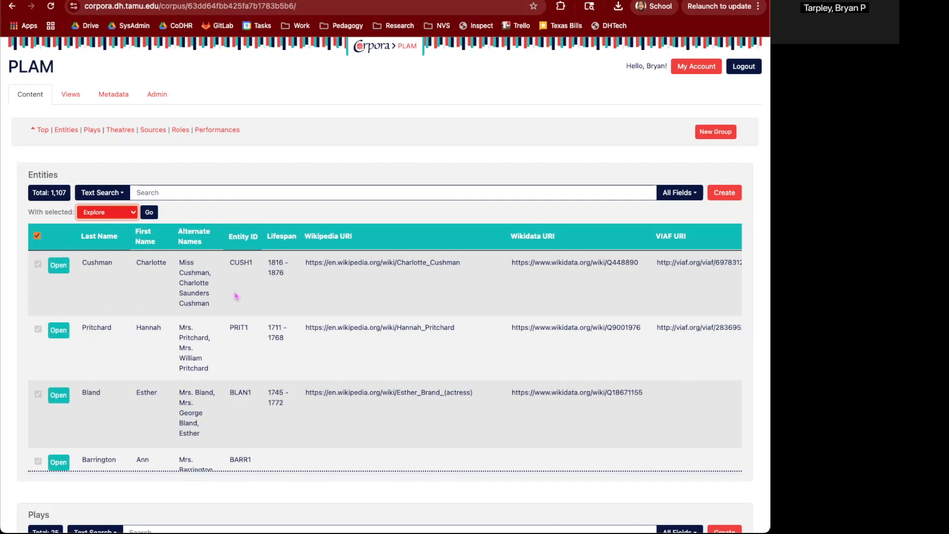
scroll(236, 296, "right", 10)
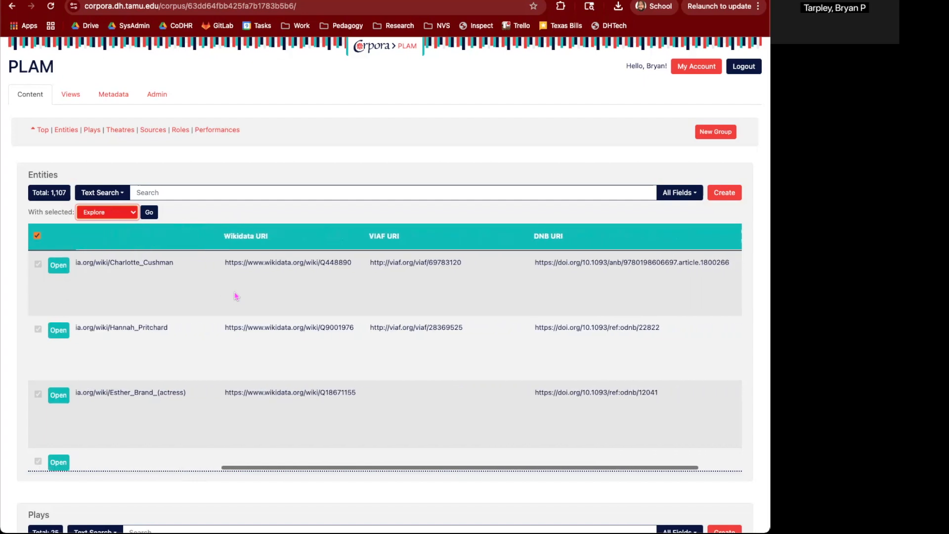
scroll(236, 295, "left", 10)
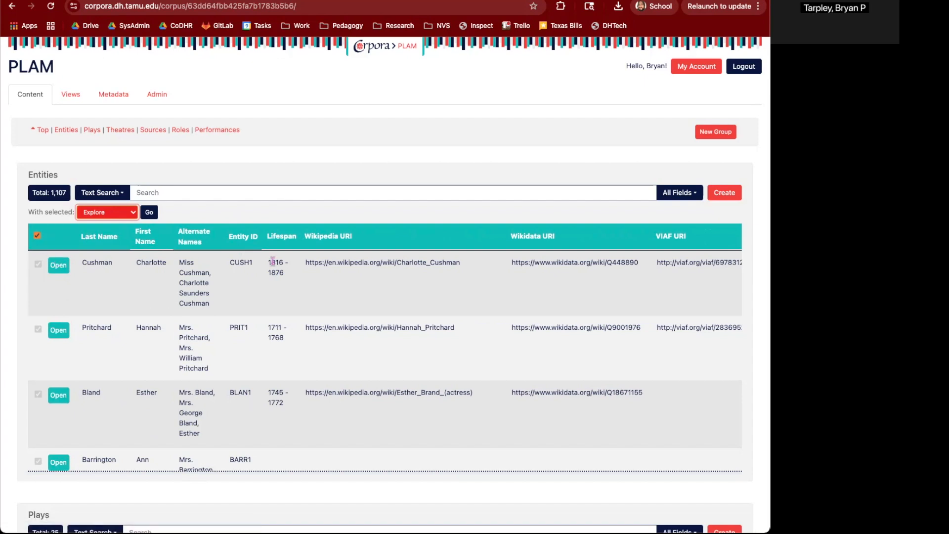
left_click(37, 237)
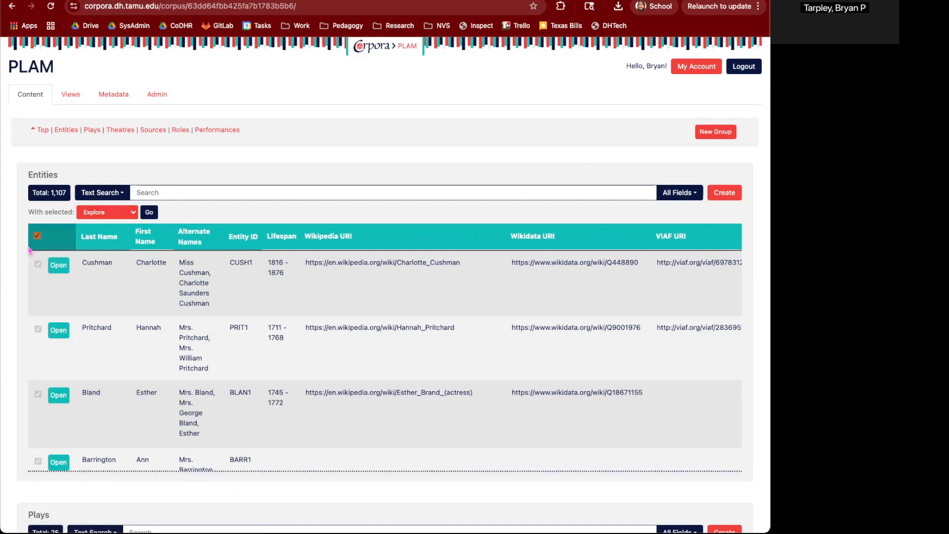
Step: Select all Sources records, choose Export (CSV) as their bulk action, and clear the selection
scroll(10, 293, "down", 6)
scroll(10, 293, "down", 18)
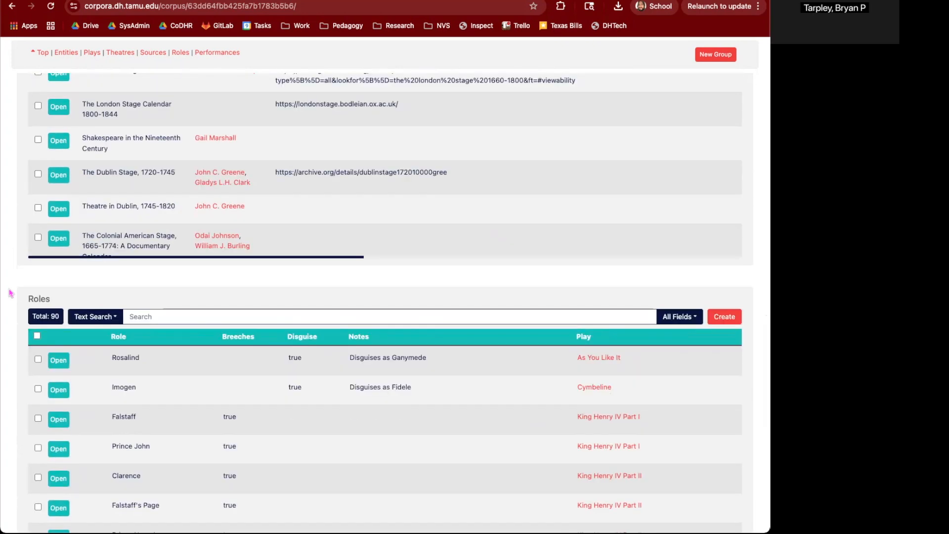
scroll(10, 293, "up", 3)
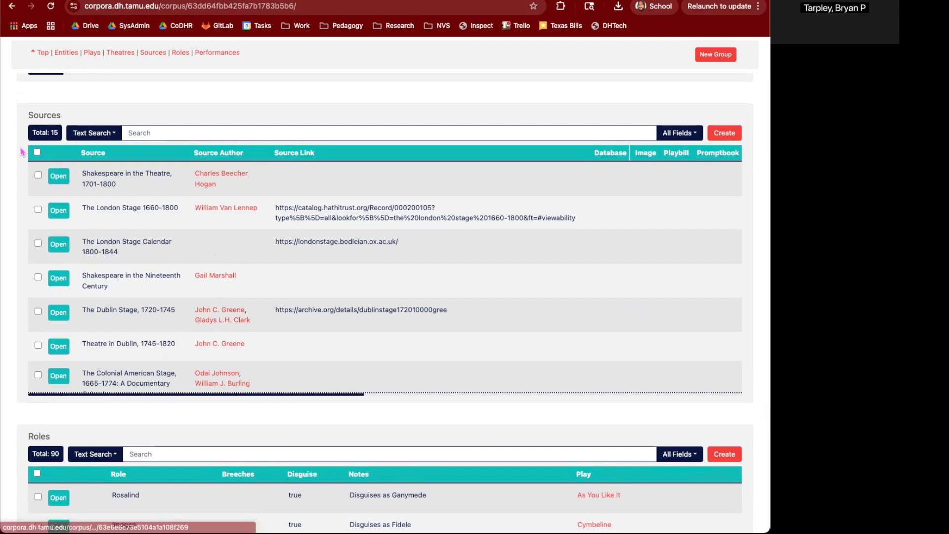
left_click(37, 154)
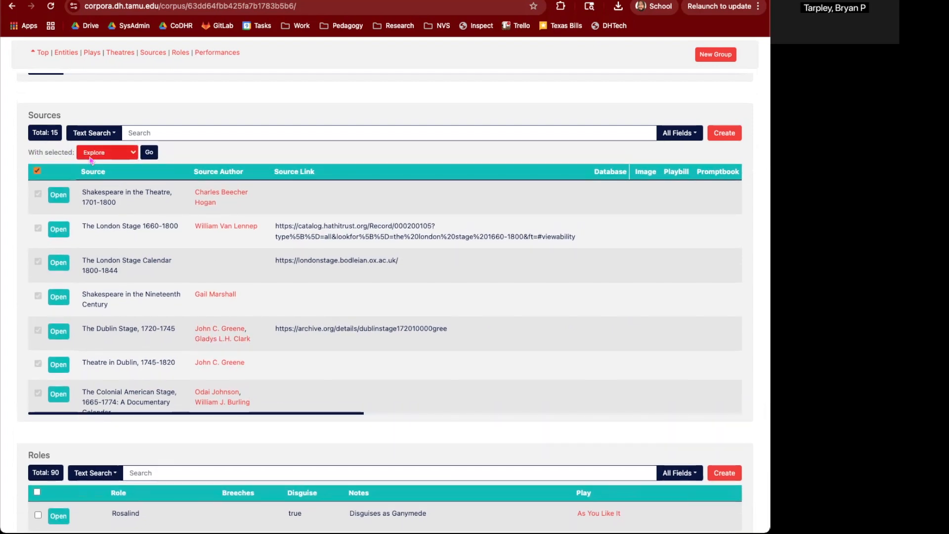
left_click(102, 152)
left_click(96, 177)
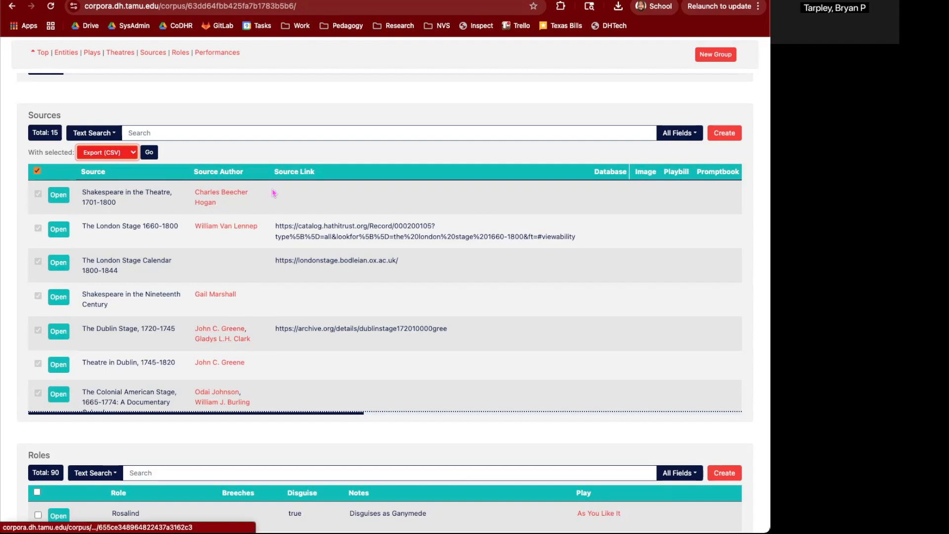
scroll(272, 192, "up", 1)
scroll(271, 188, "up", 3)
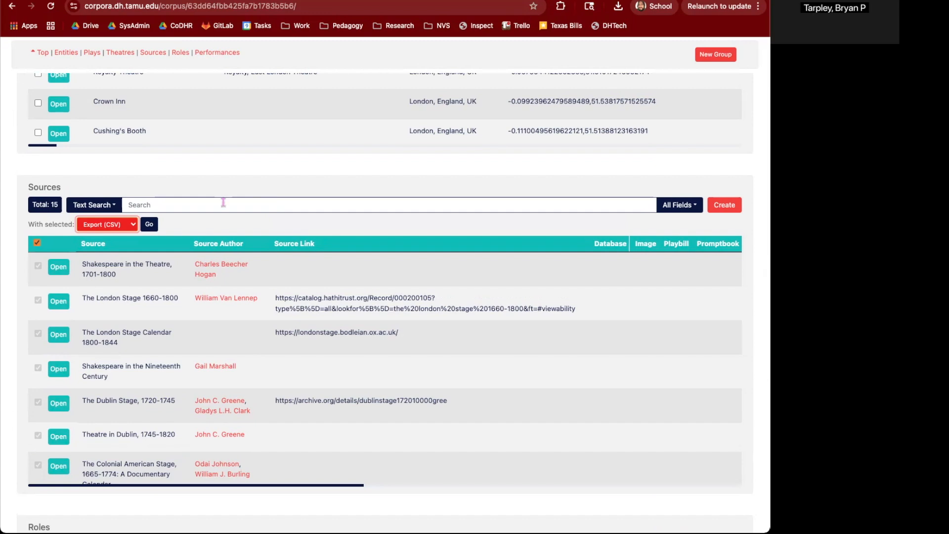
scroll(172, 192, "up", 1)
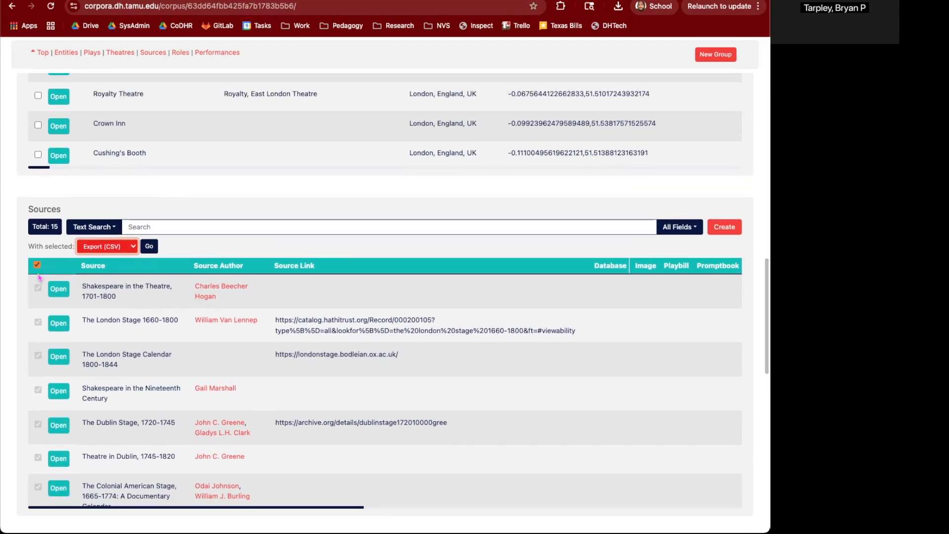
left_click(37, 265)
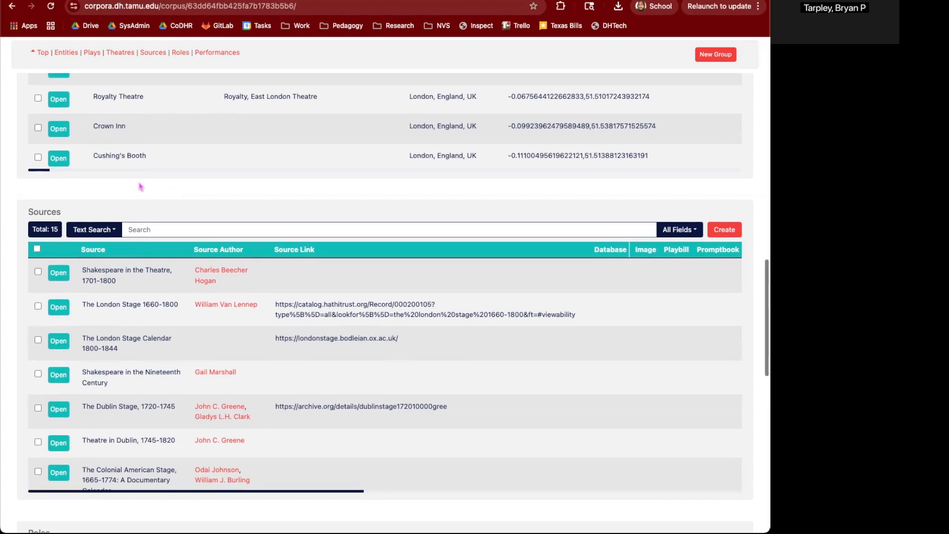
Step: Open the corpus administration area and examine the fields of the Role content type in the Content Type Manager
scroll(140, 182, "up", 15)
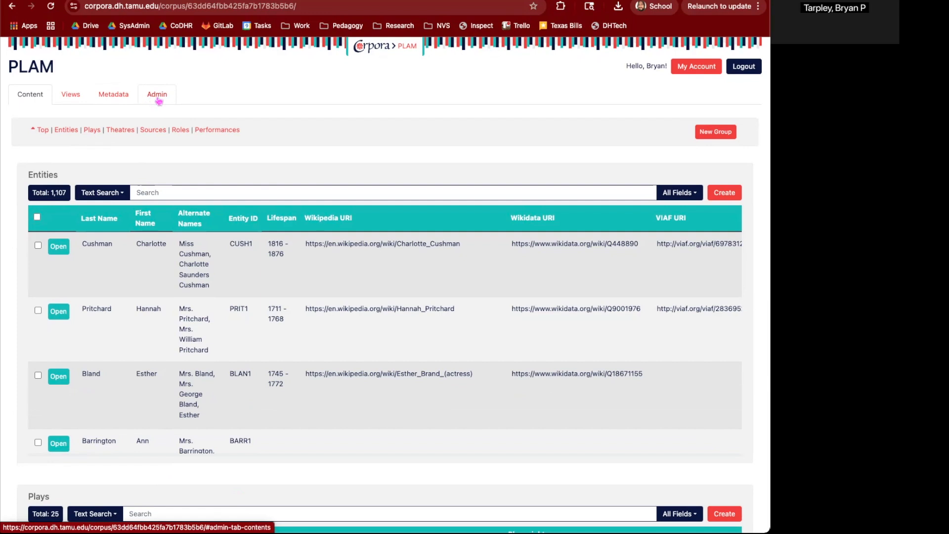
left_click(159, 99)
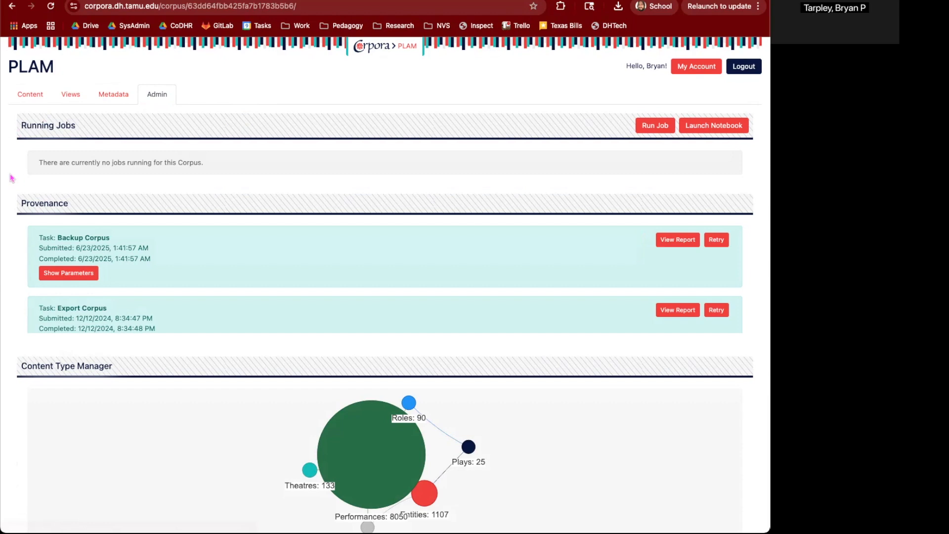
scroll(11, 178, "down", 1)
scroll(10, 178, "down", 5)
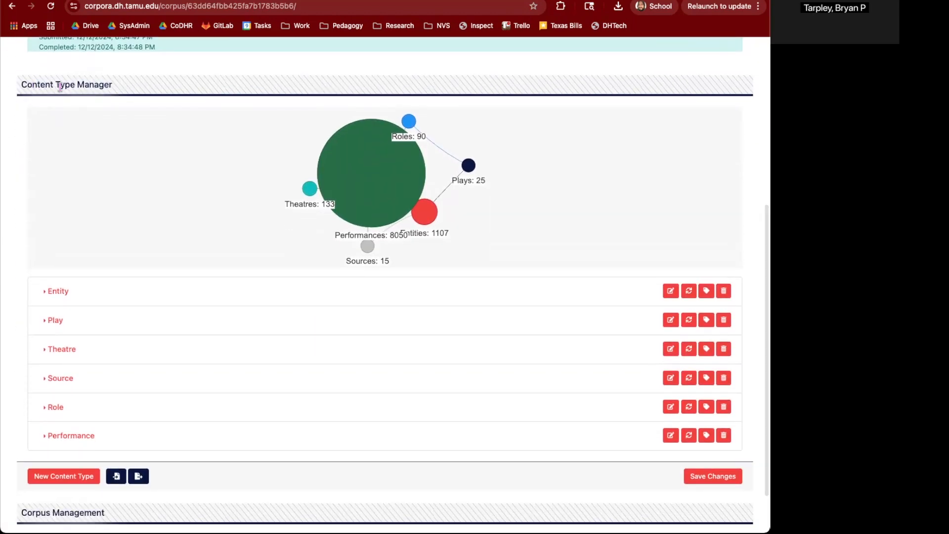
scroll(14, 206, "down", 1)
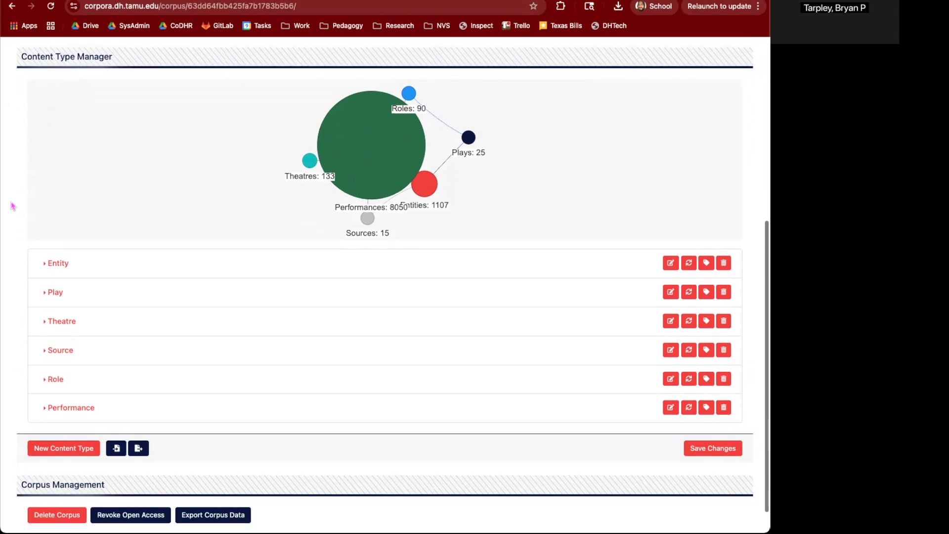
left_click(56, 380)
scroll(58, 380, "down", 2)
scroll(58, 381, "down", 5)
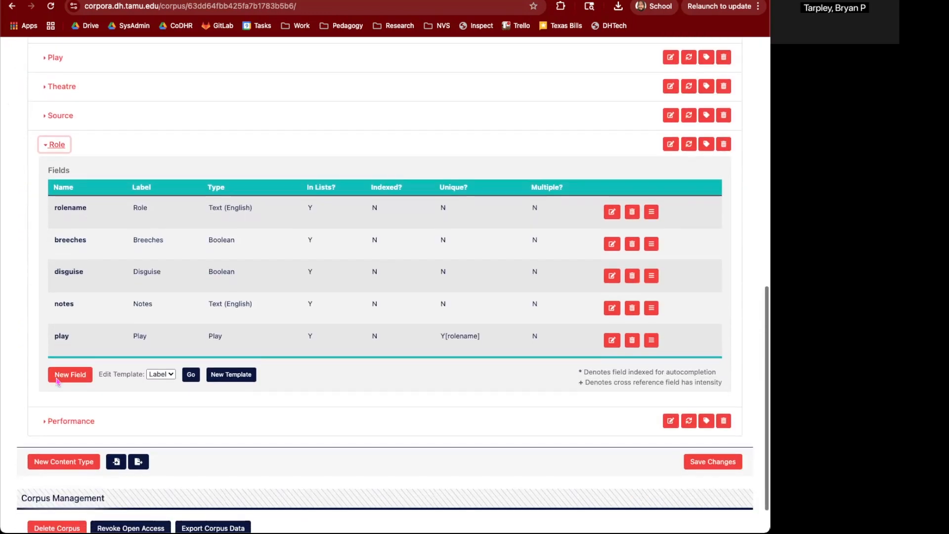
Step: Run an Export Corpus job on the Local jobsite with both static HTML and CSV representations of the content
scroll(58, 381, "down", 1)
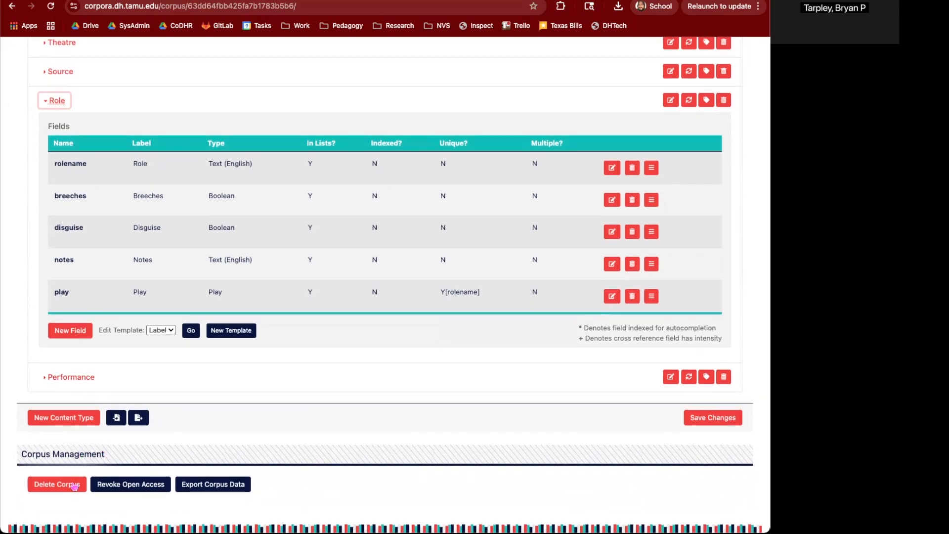
left_click(212, 487)
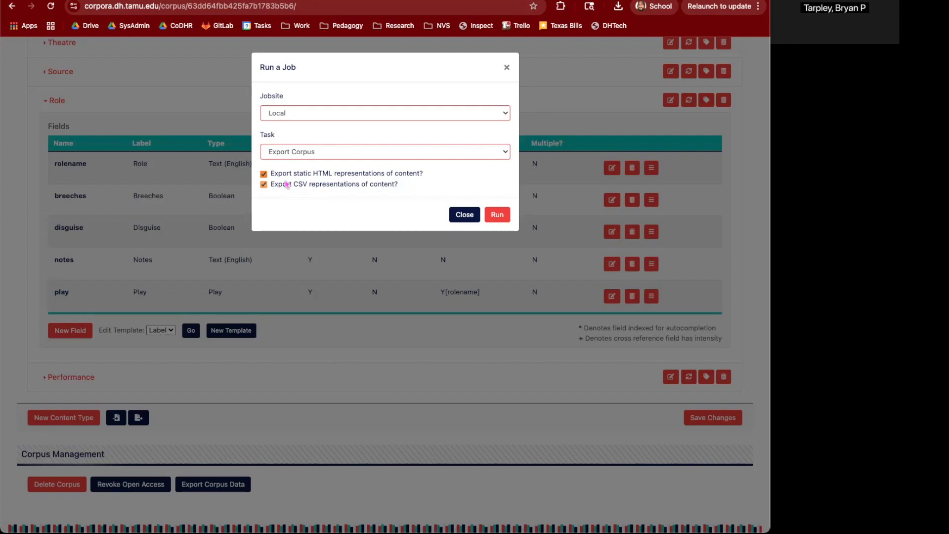
left_click(497, 216)
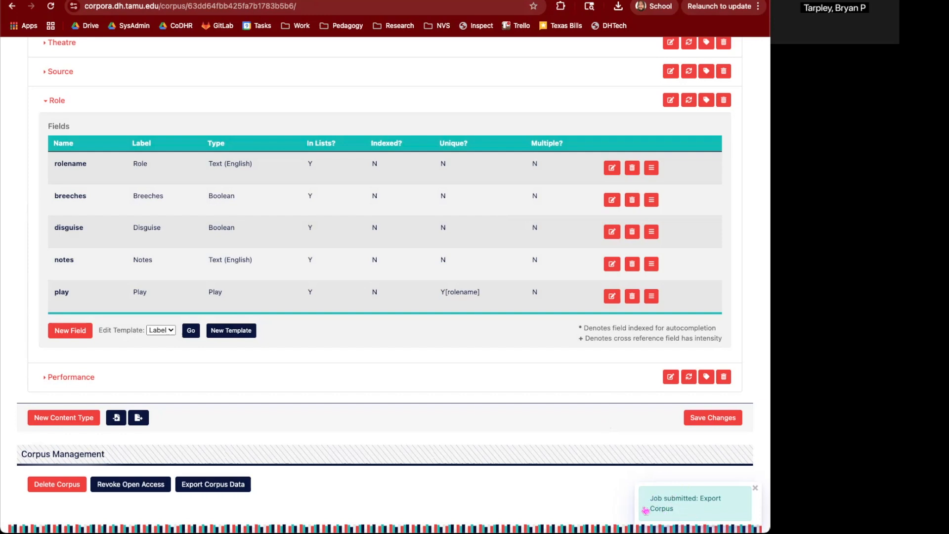
Step: View the report of the running Export Corpus job, read its export messages, and close the report
scroll(487, 450, "up", 5)
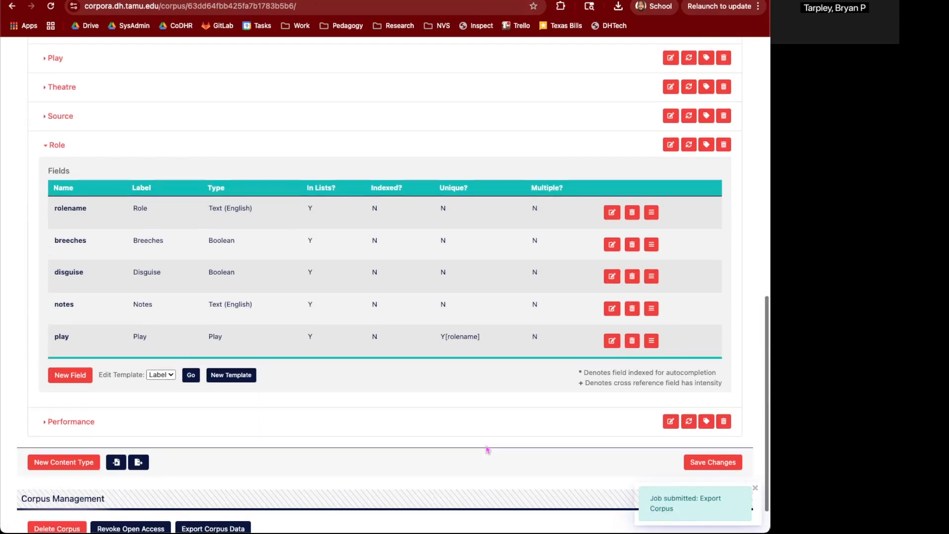
scroll(487, 450, "up", 8)
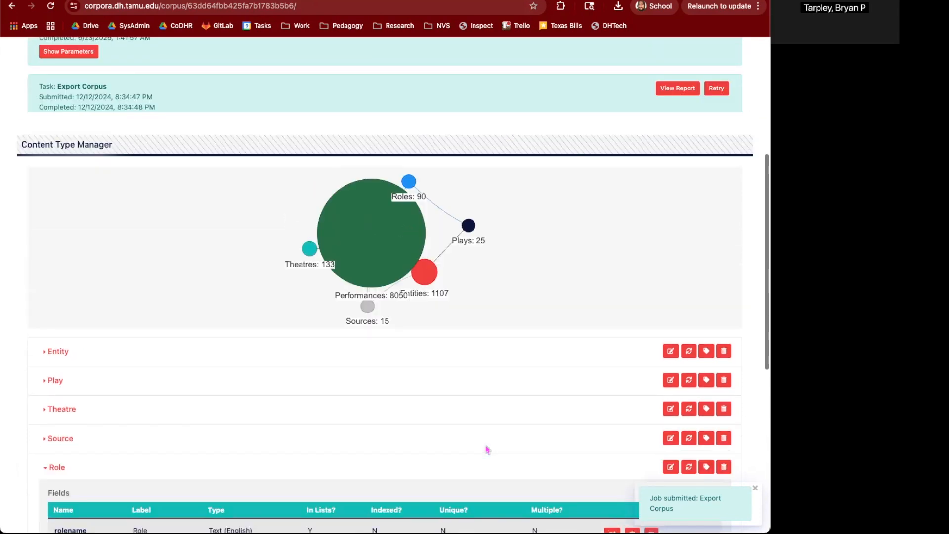
scroll(487, 450, "up", 3)
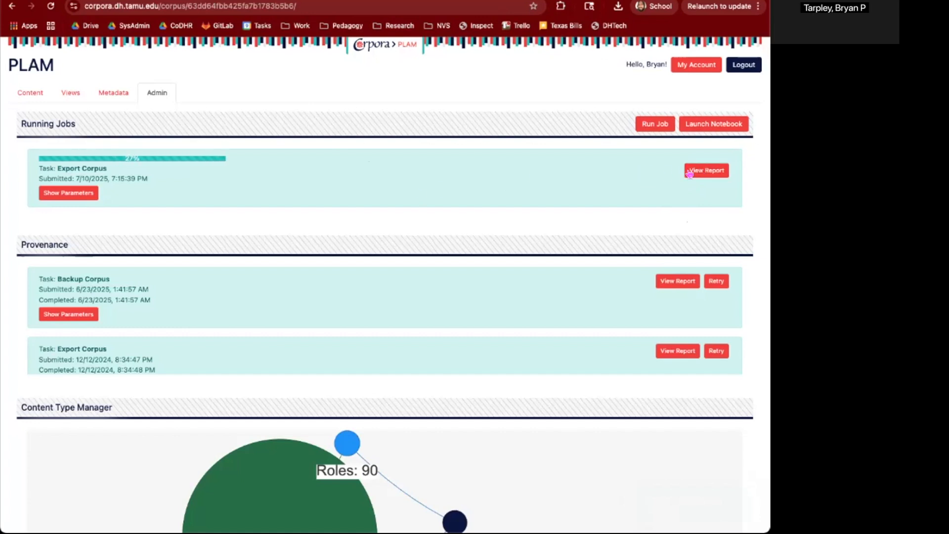
left_click(693, 171)
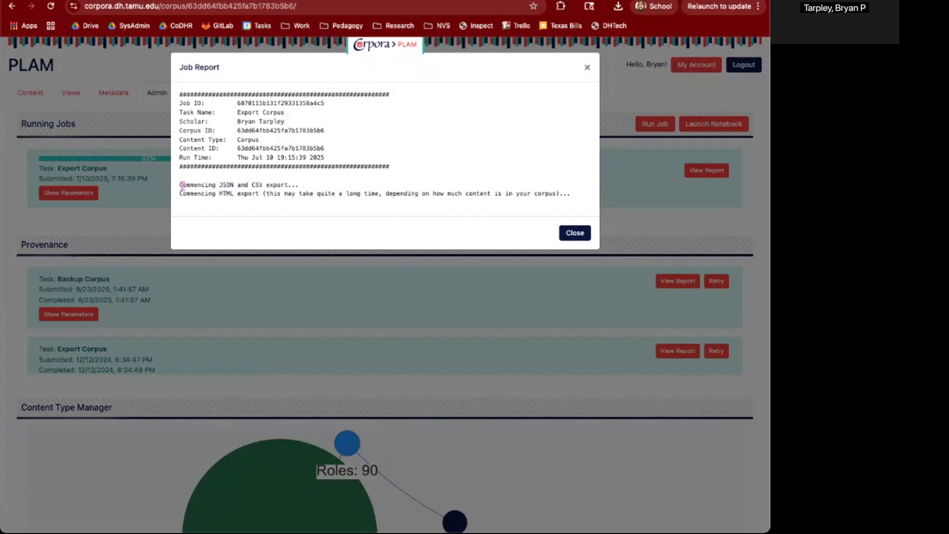
left_click_drag(183, 184, 296, 180)
left_click(295, 181)
left_click(588, 69)
Step: Pull the Performances node away from the other nodes to the far left of the content type graph
scroll(312, 103, "down", 1)
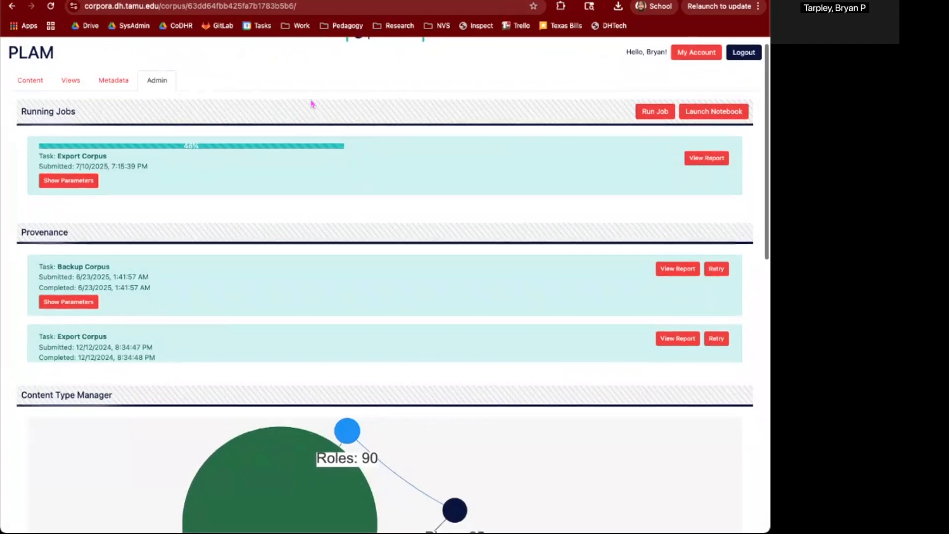
scroll(312, 104, "down", 6)
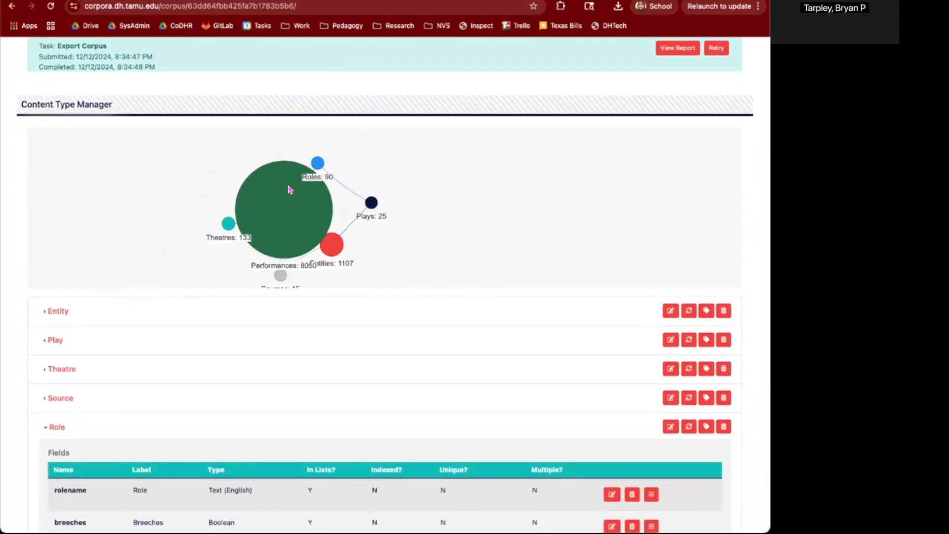
left_click_drag(291, 218, 143, 205)
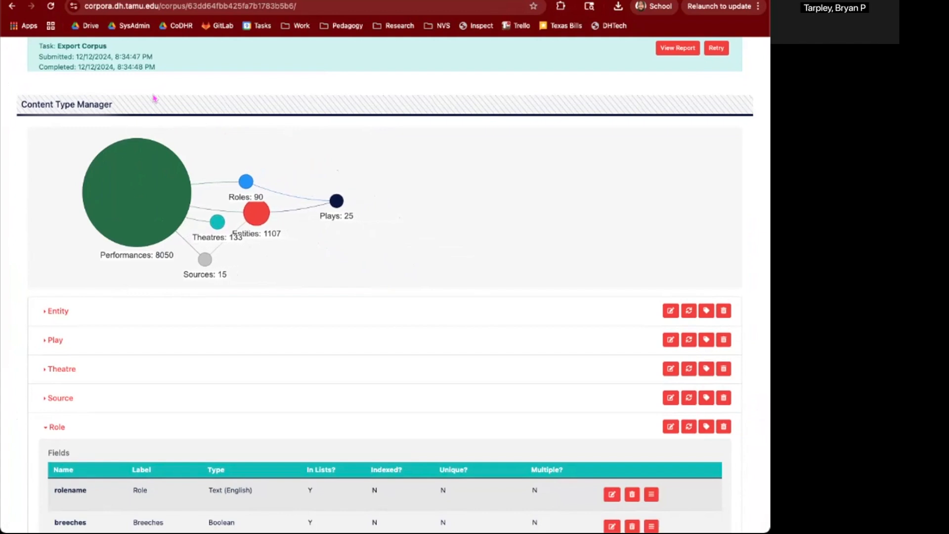
Step: Check the Export Corpus job until it completes, refresh the corpus page, and reopen the administration area
scroll(153, 97, "up", 3)
scroll(152, 97, "up", 3)
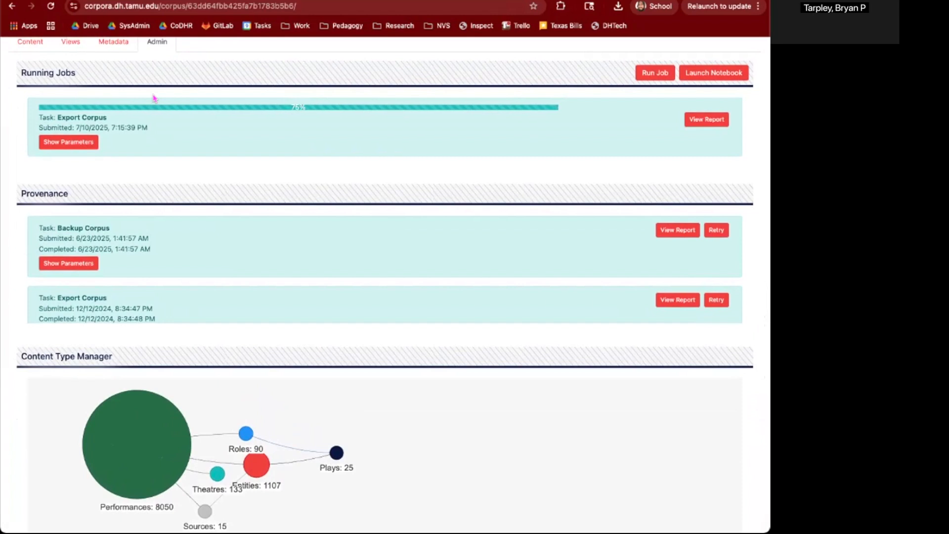
scroll(152, 97, "up", 1)
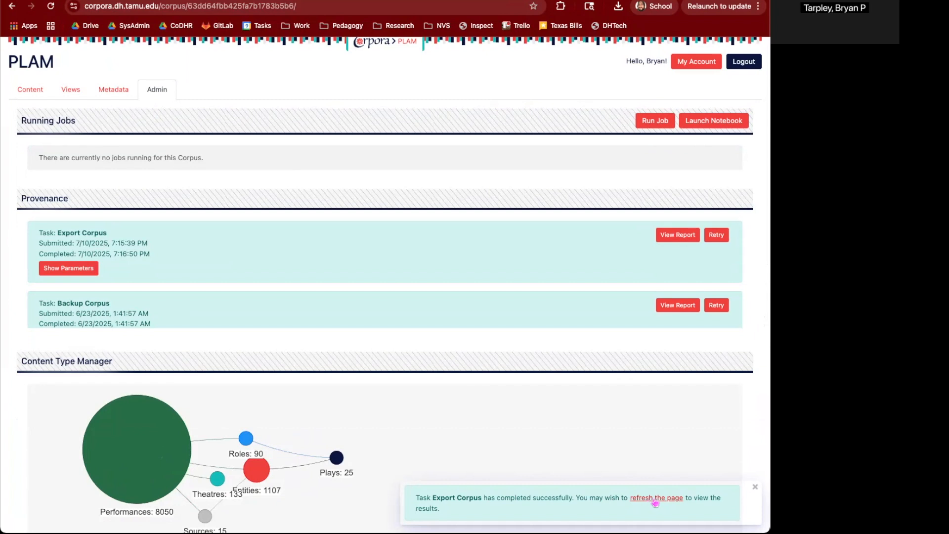
left_click(655, 498)
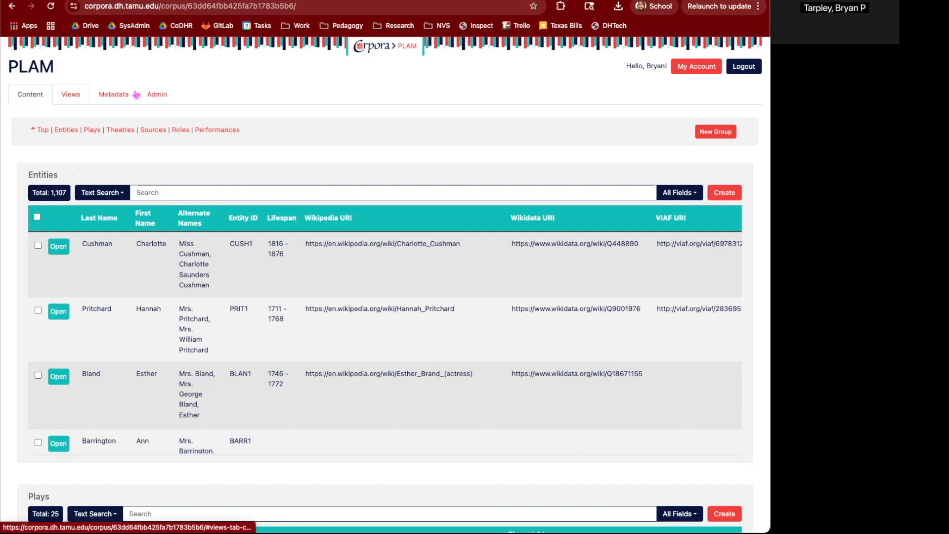
left_click(158, 94)
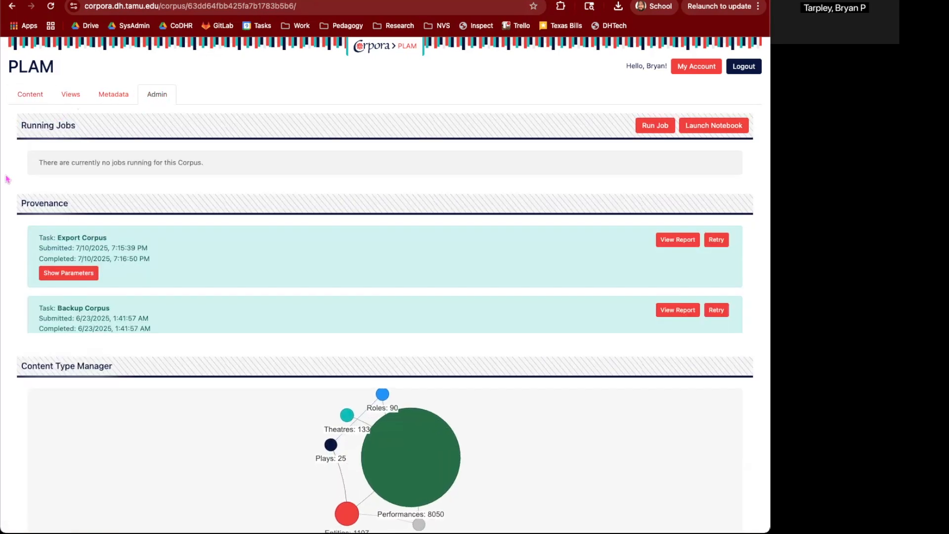
Step: Download the exported corpus data from the Corpus Management section
scroll(14, 179, "down", 1)
scroll(14, 179, "down", 8)
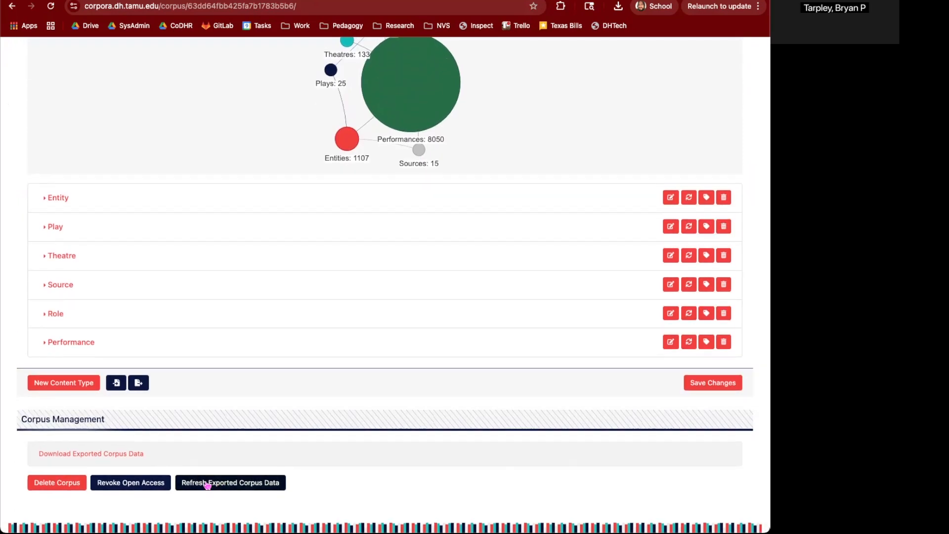
left_click(114, 454)
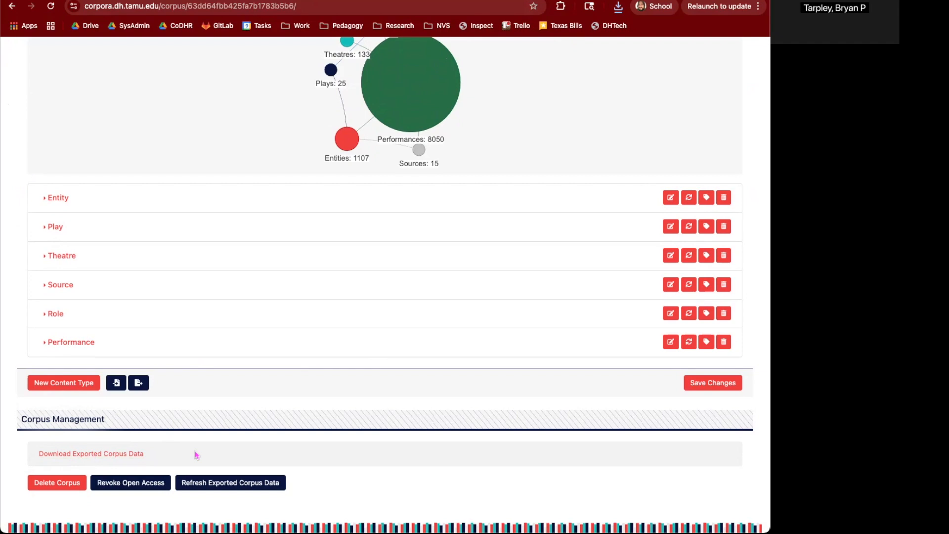
Step: View the job options for refreshing the exported corpus data, and close them without running the job
scroll(196, 455, "up", 1)
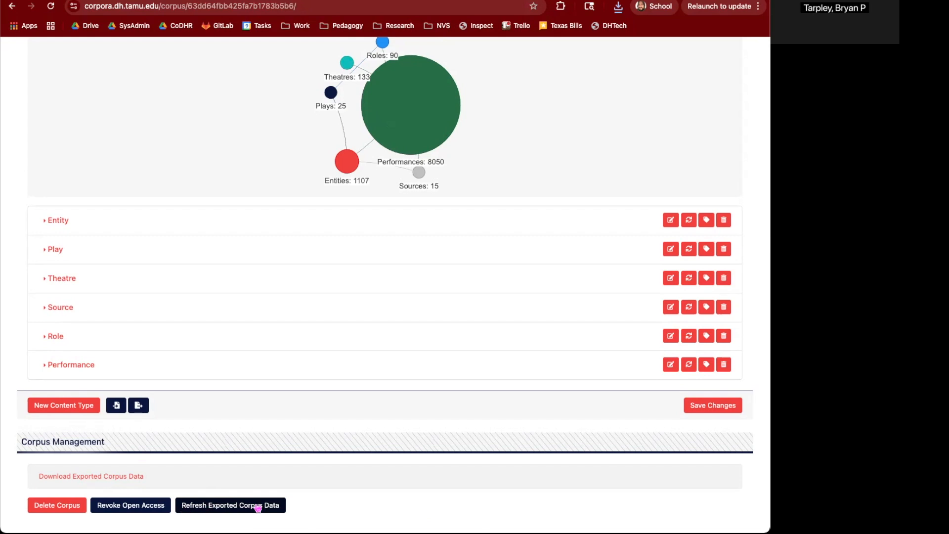
left_click(228, 507)
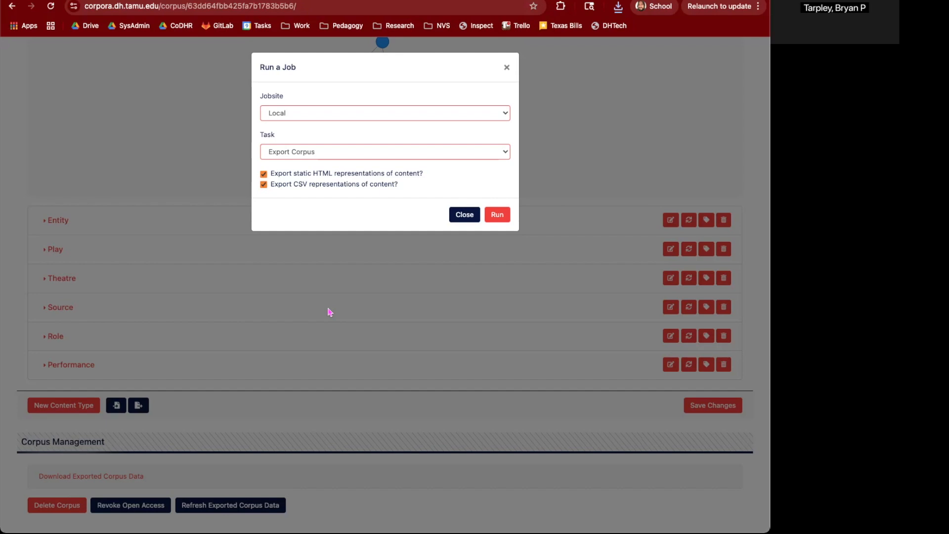
left_click(465, 215)
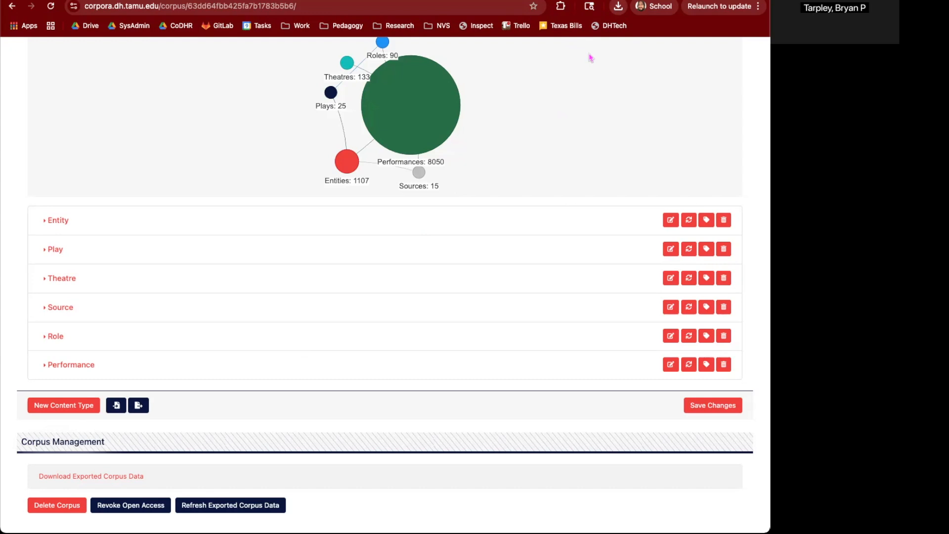
key("super+Tab")
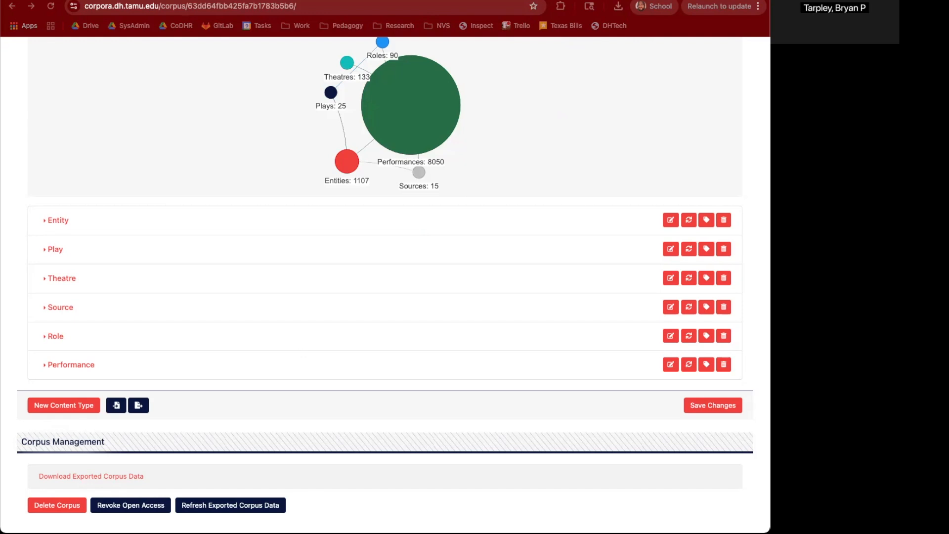
left_click(620, 6)
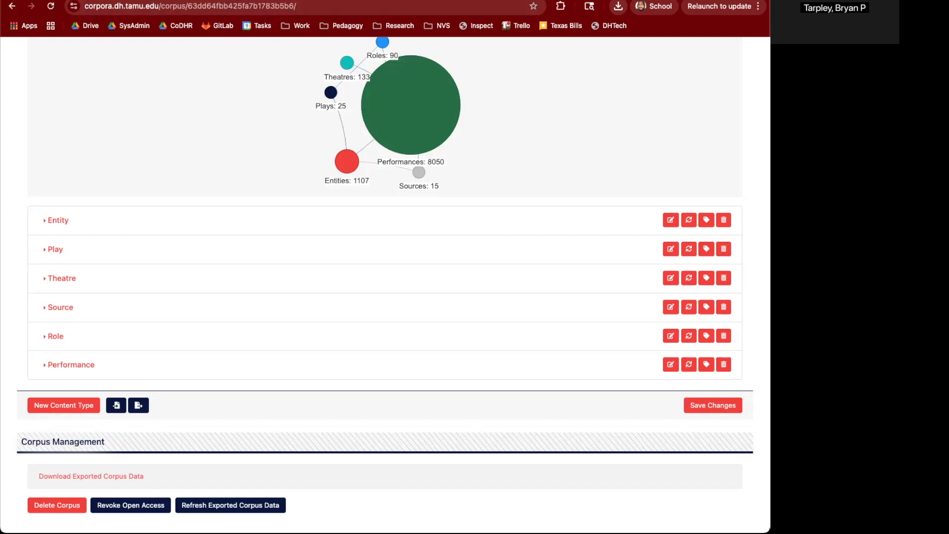
Step: Switch to the Reclaim Hosting client area and open the static folder in the cPanel File Manager for tamu-codhr.org
left_click(262, 0)
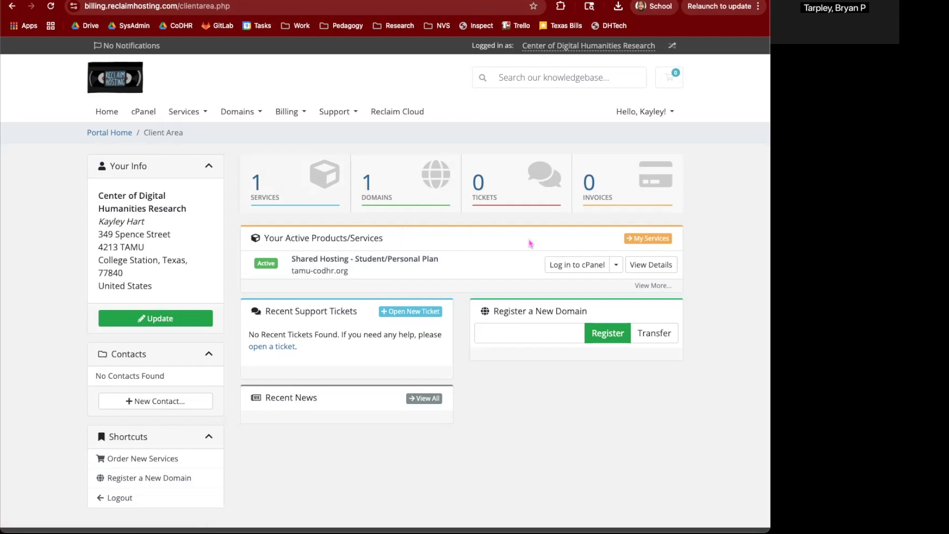
left_click(575, 266)
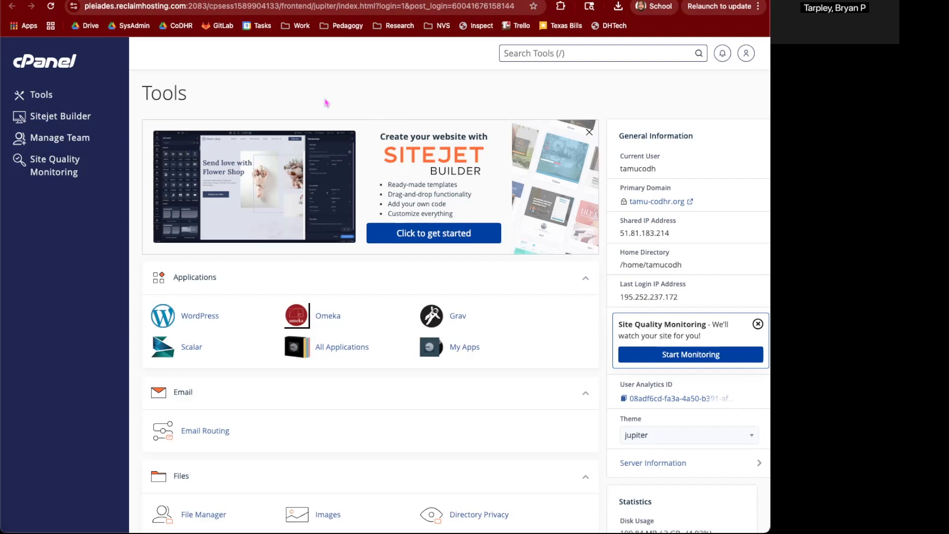
scroll(326, 103, "down", 3)
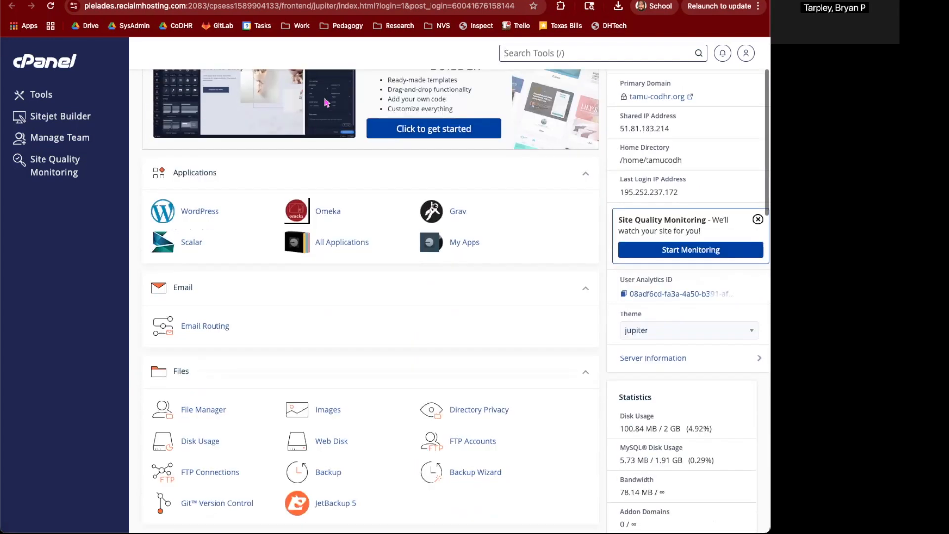
scroll(327, 102, "down", 1)
left_click(204, 375)
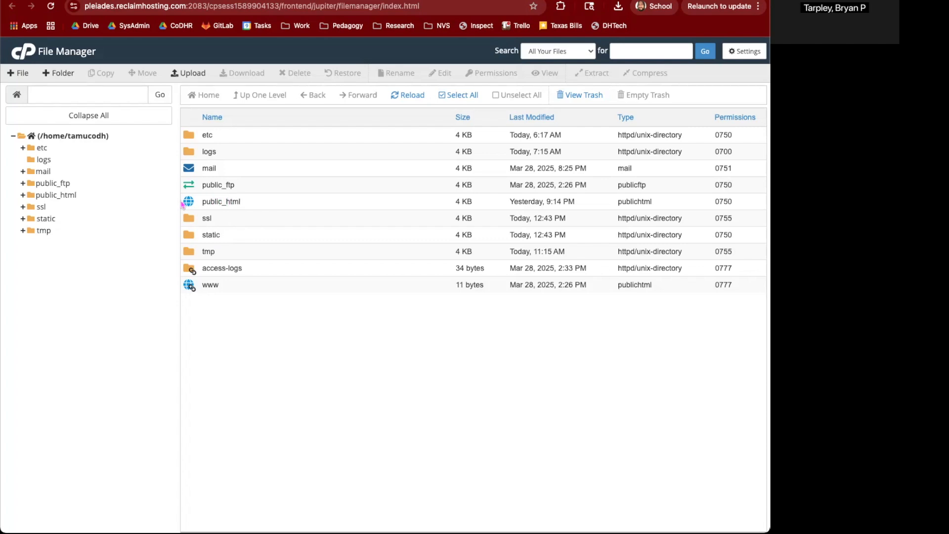
double_click(192, 237)
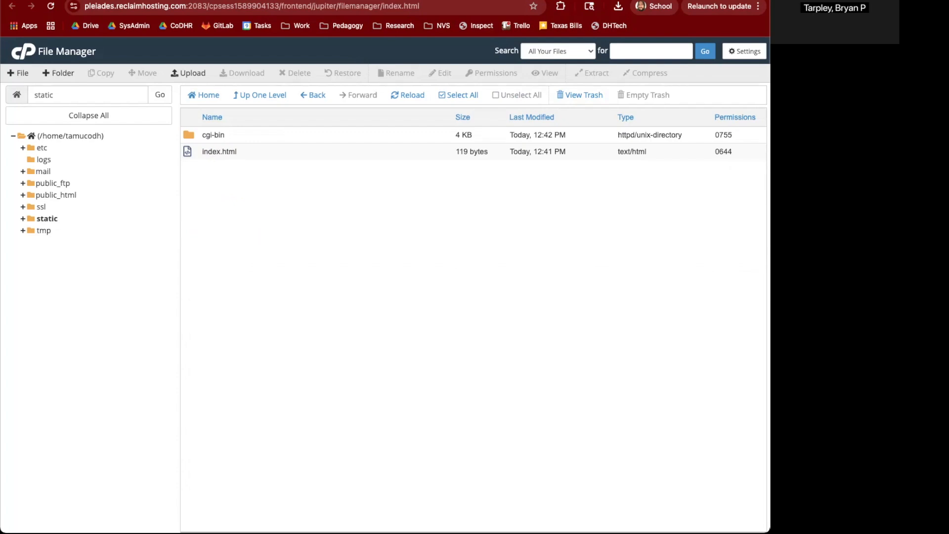
Step: Upload export.tar.gz to the static folder and return to that folder's file listing
key("super+Tab")
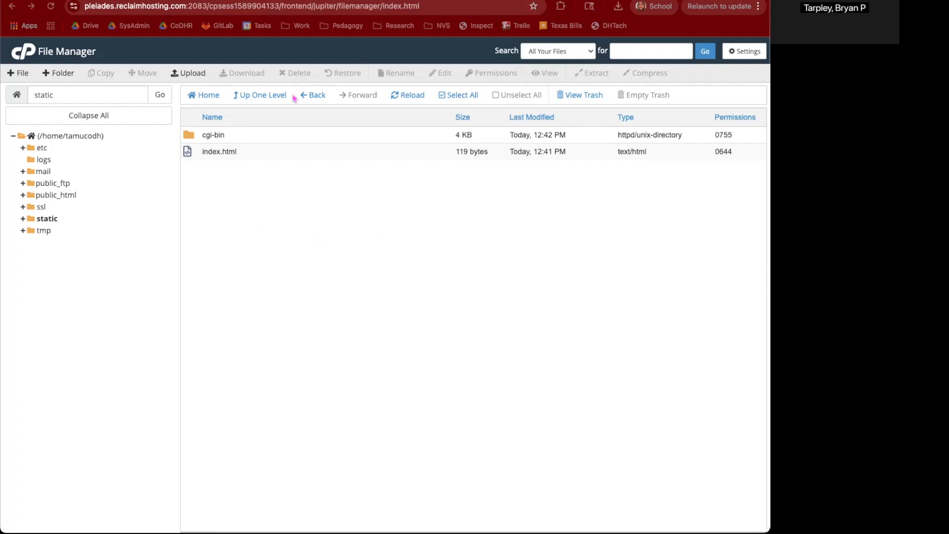
left_click(196, 74)
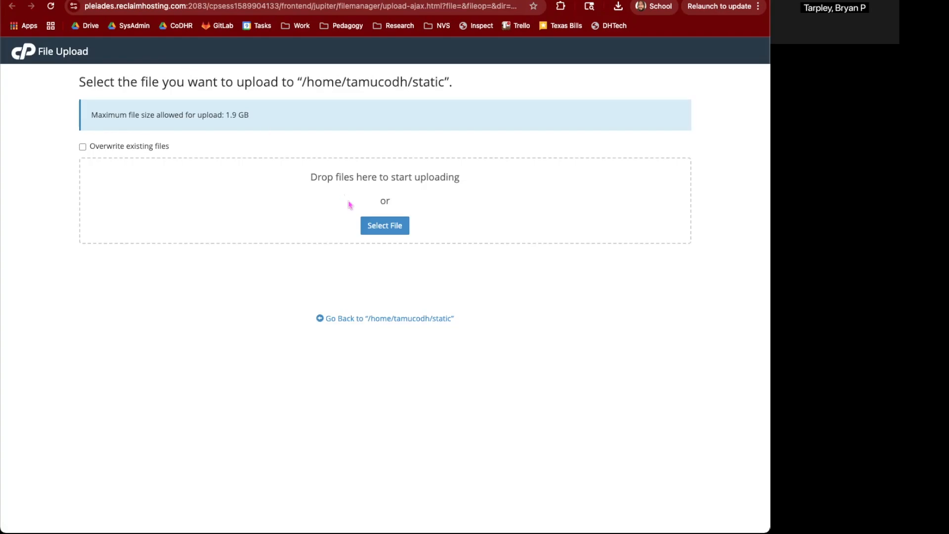
left_click(382, 226)
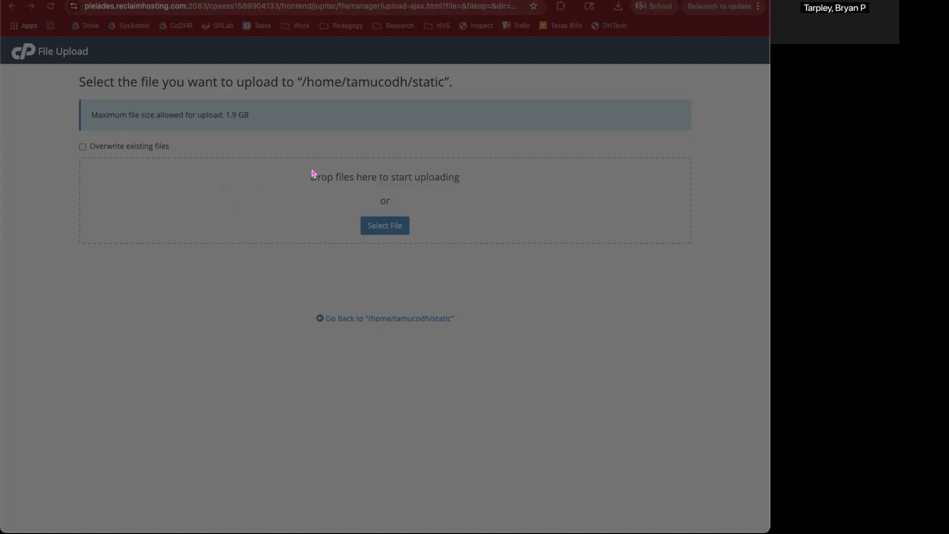
left_click(571, 359)
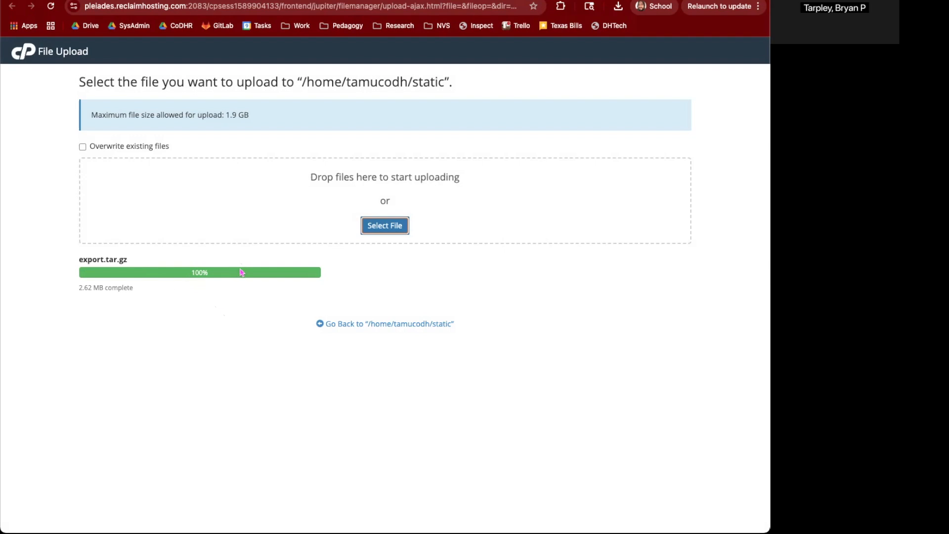
left_click(395, 324)
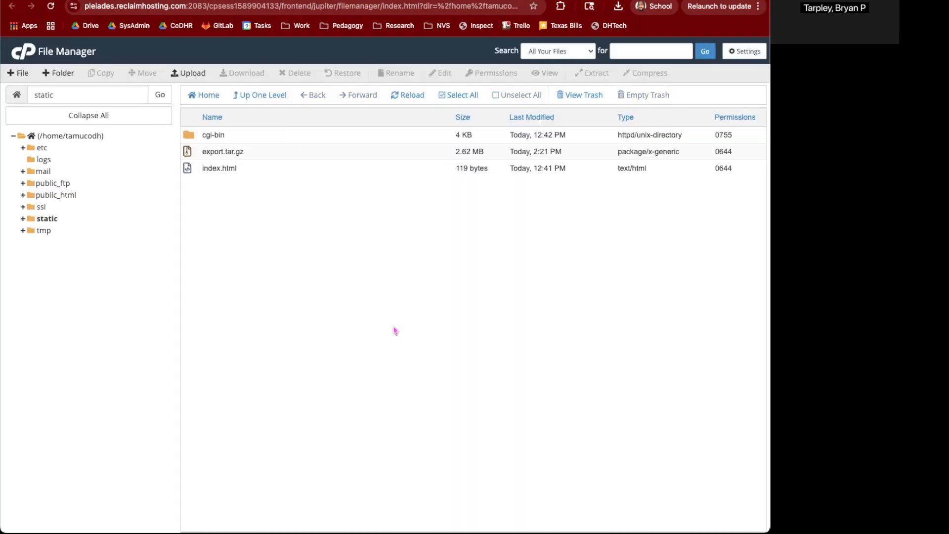
Step: Extract the export.tar.gz archive into /static
left_click(199, 152)
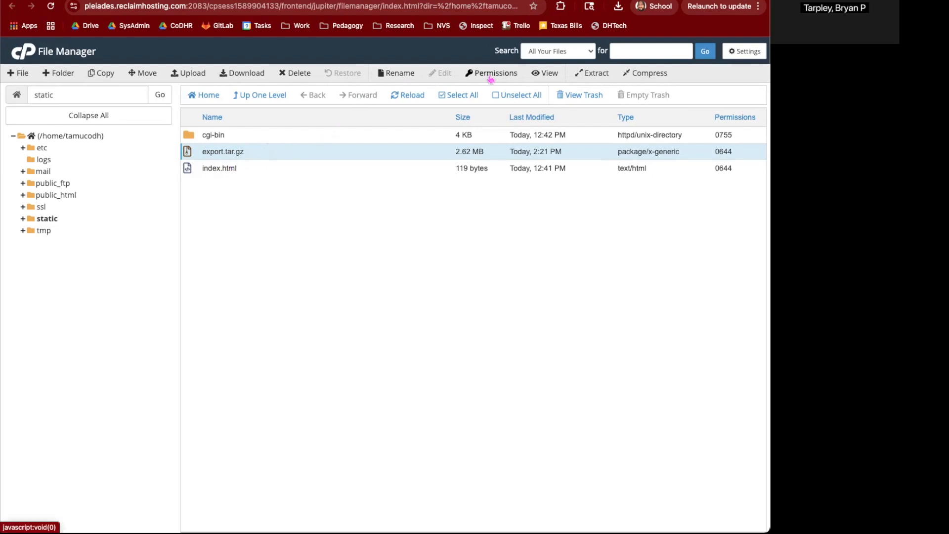
left_click(587, 75)
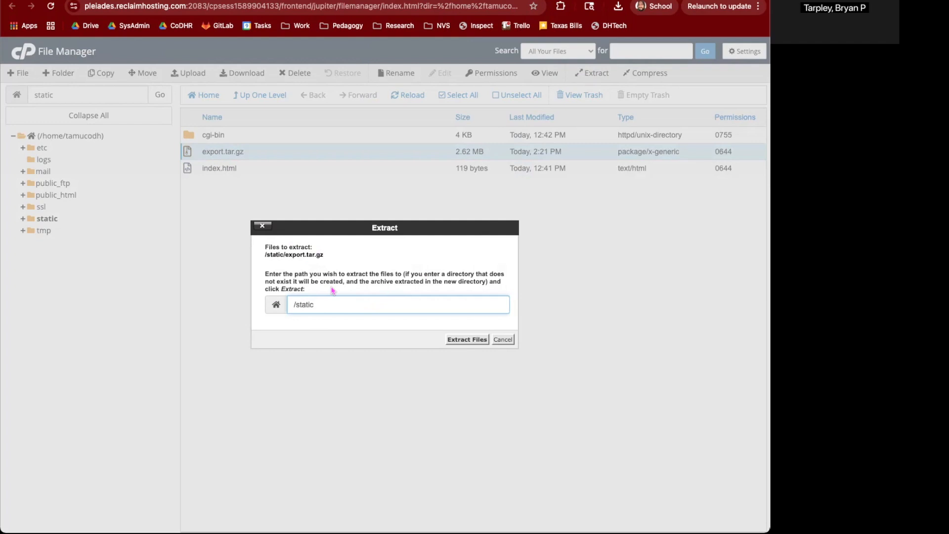
left_click_drag(287, 303, 320, 305)
left_click(330, 307)
left_click(463, 341)
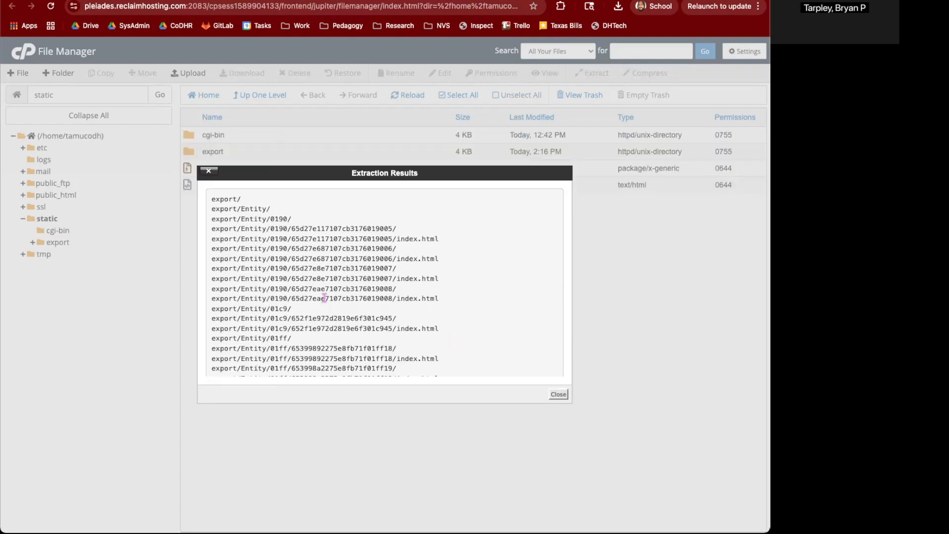
Step: Review the list of extracted files from beginning to end, and close the extraction results
scroll(325, 297, "down", 20)
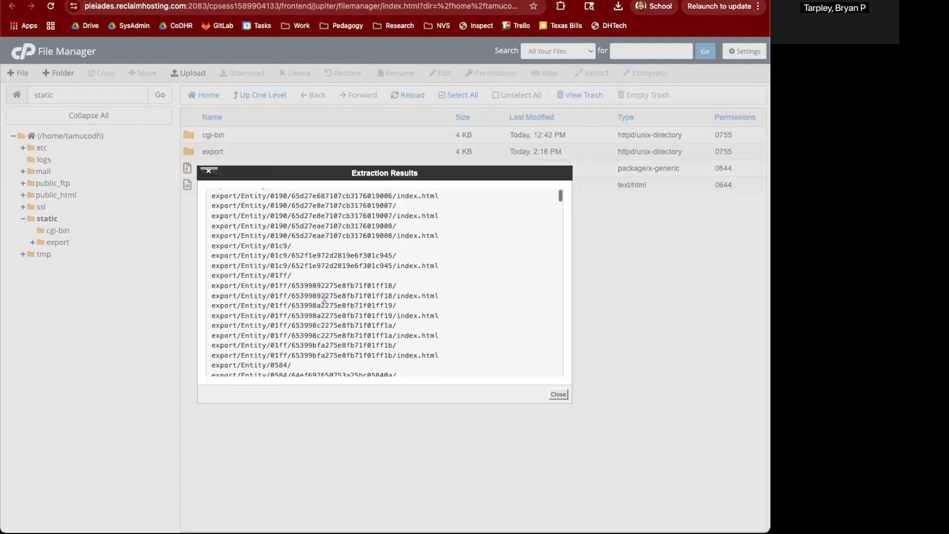
scroll(325, 297, "down", 8)
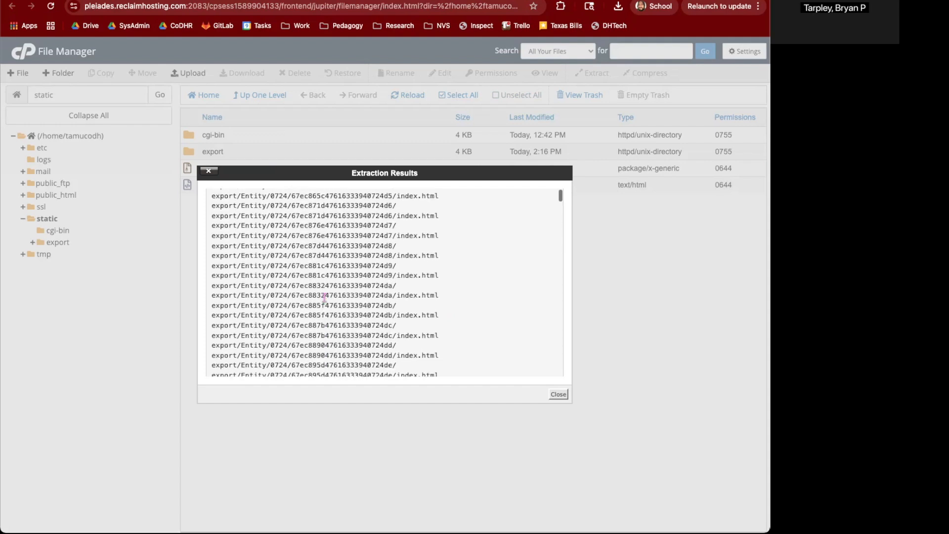
scroll(324, 297, "down", 6)
scroll(324, 296, "down", 8)
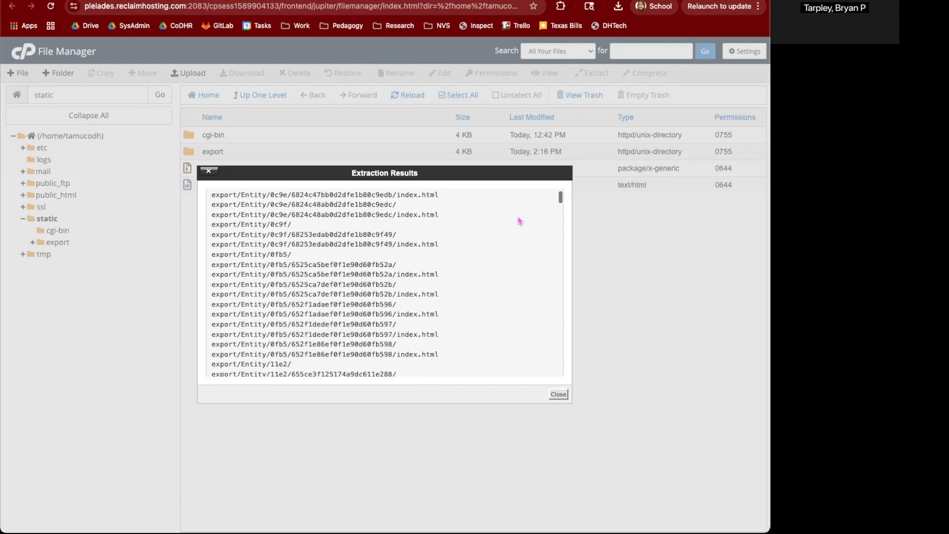
left_click_drag(559, 196, 569, 392)
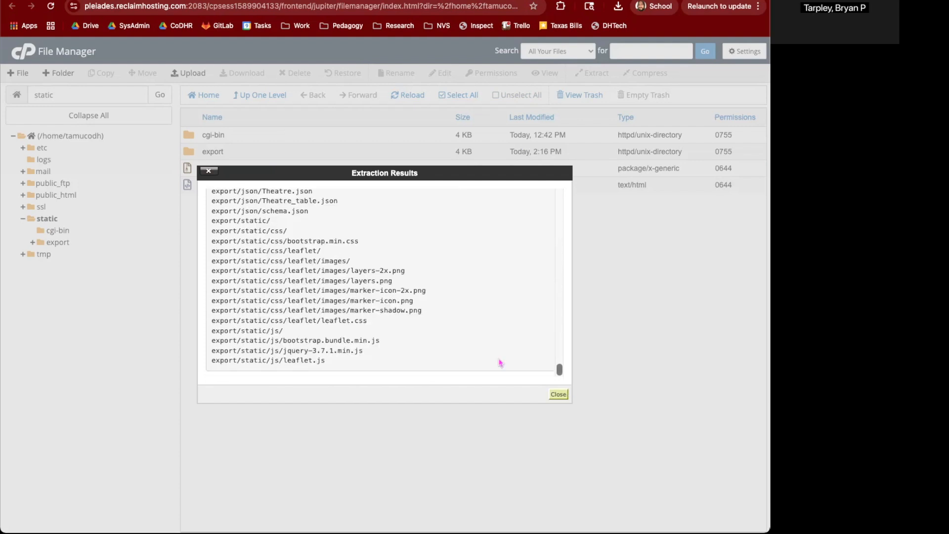
scroll(411, 329, "up", 8)
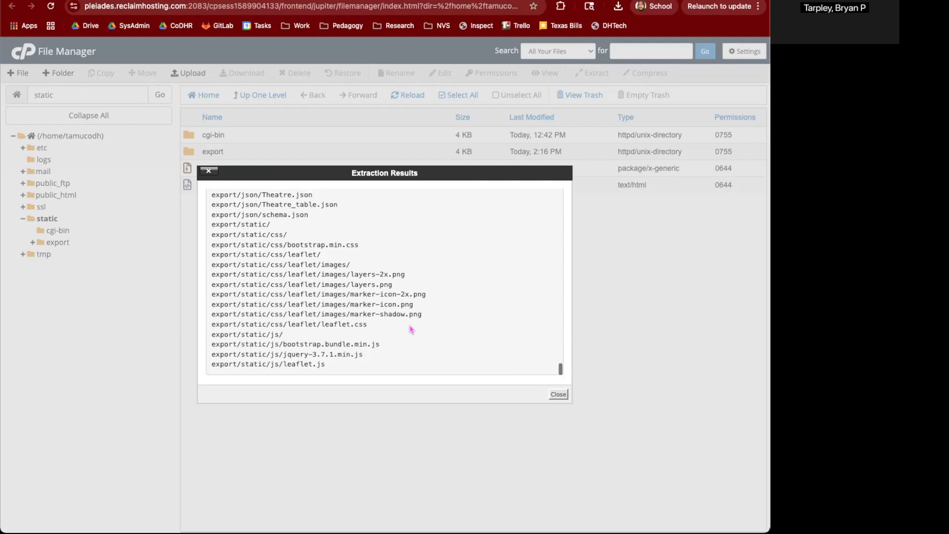
scroll(410, 326, "up", 10)
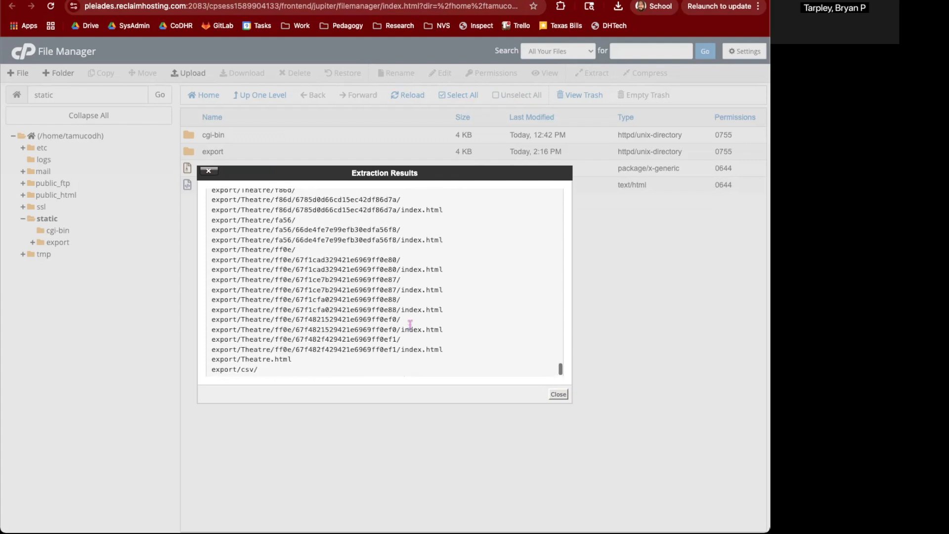
scroll(410, 328, "down", 15)
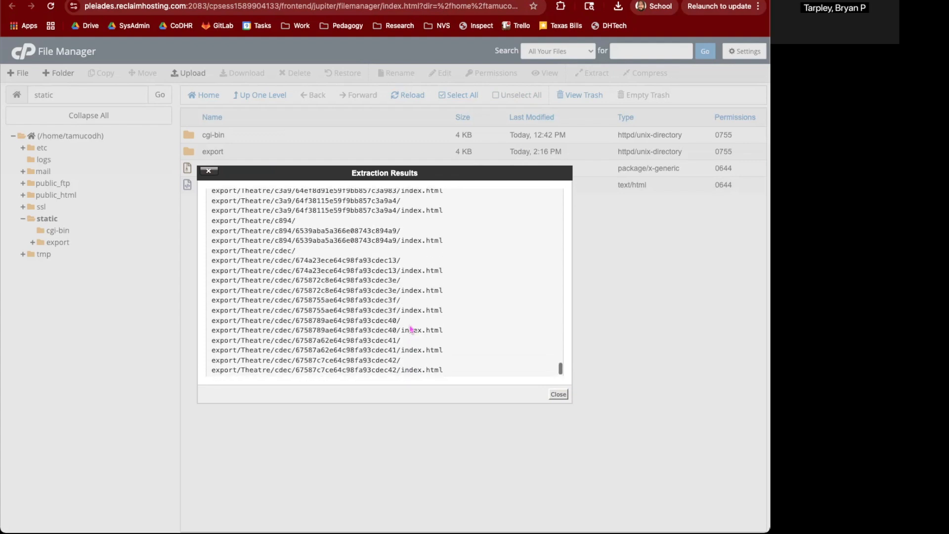
scroll(397, 311, "down", 4)
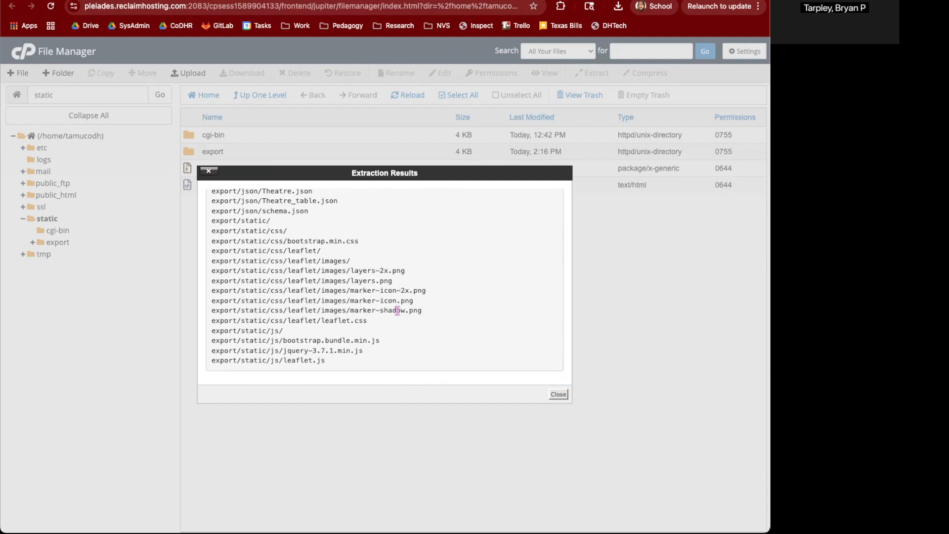
scroll(397, 311, "up", 20)
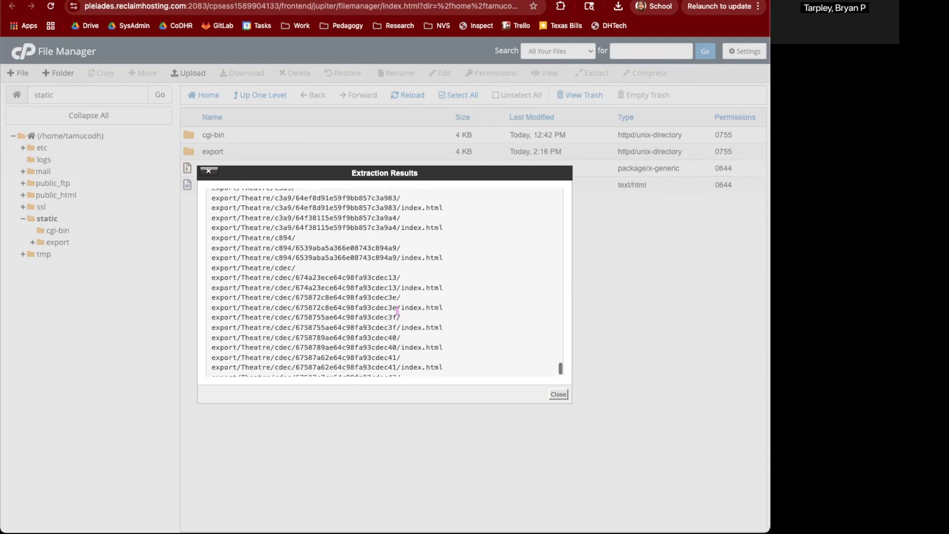
scroll(397, 310, "up", 20)
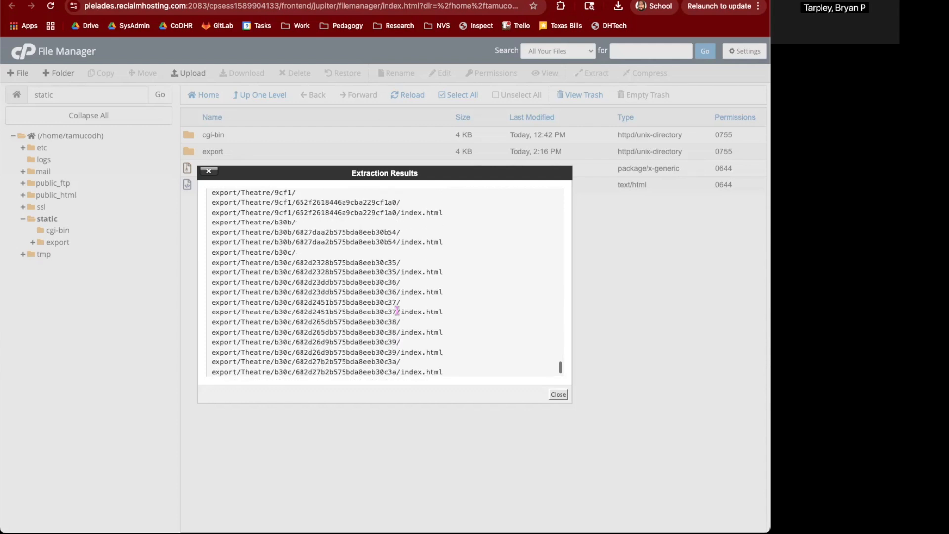
scroll(397, 311, "up", 20)
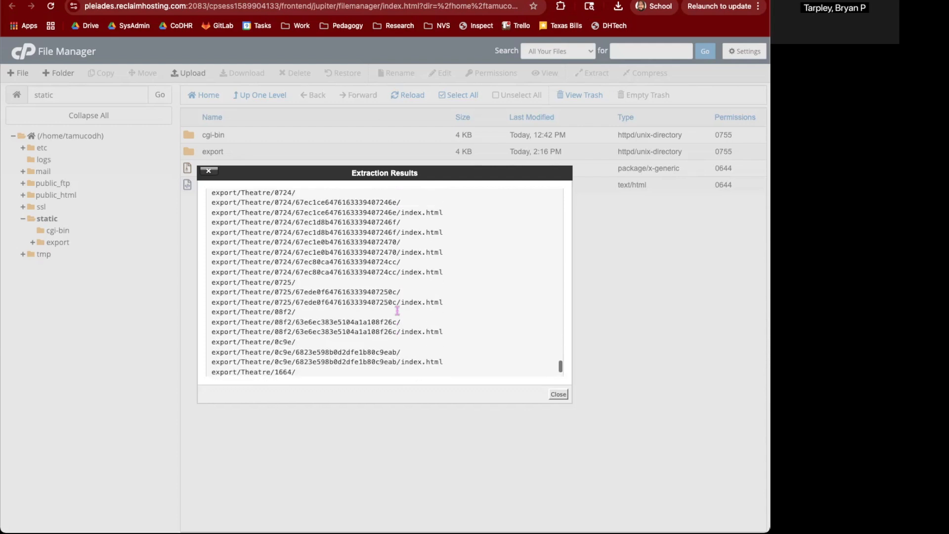
left_click(556, 393)
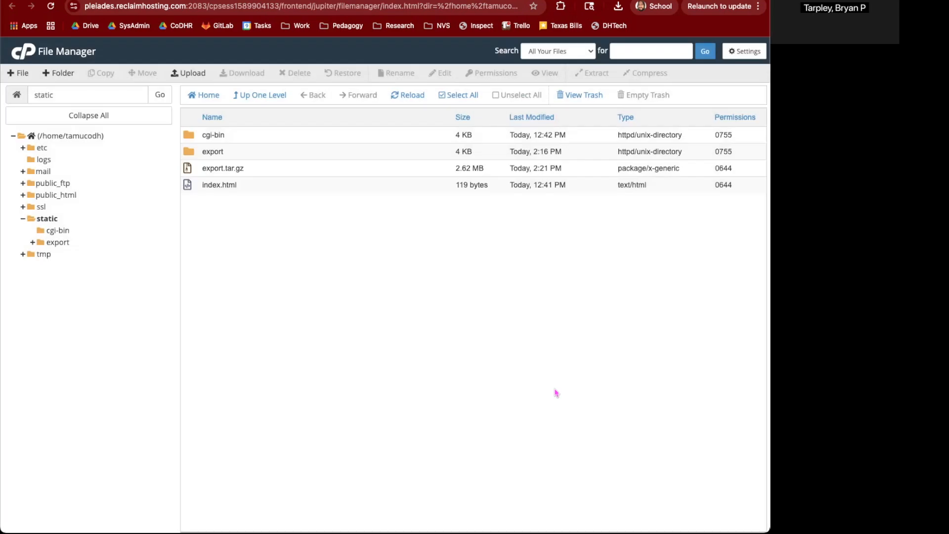
Step: Open the export folder and move all of its files and folders up into /static
left_click(194, 151)
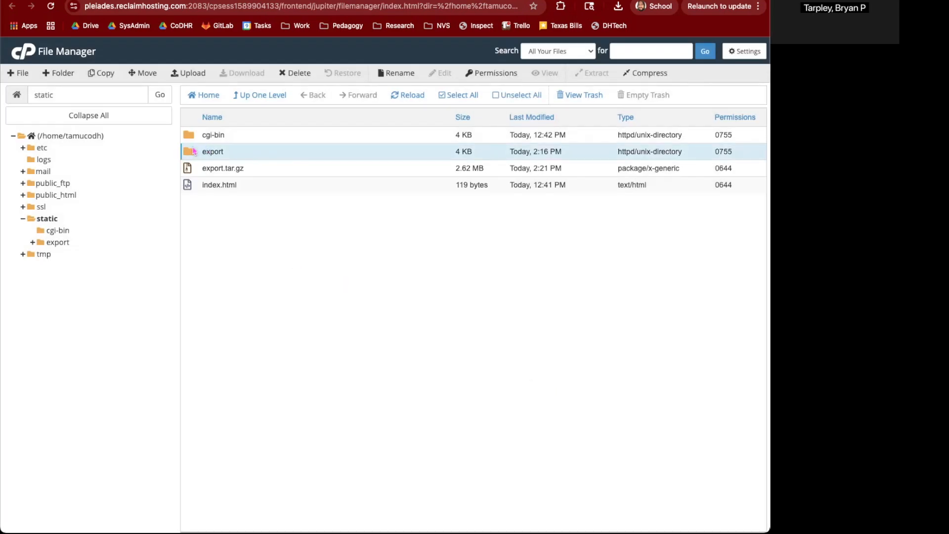
double_click(194, 151)
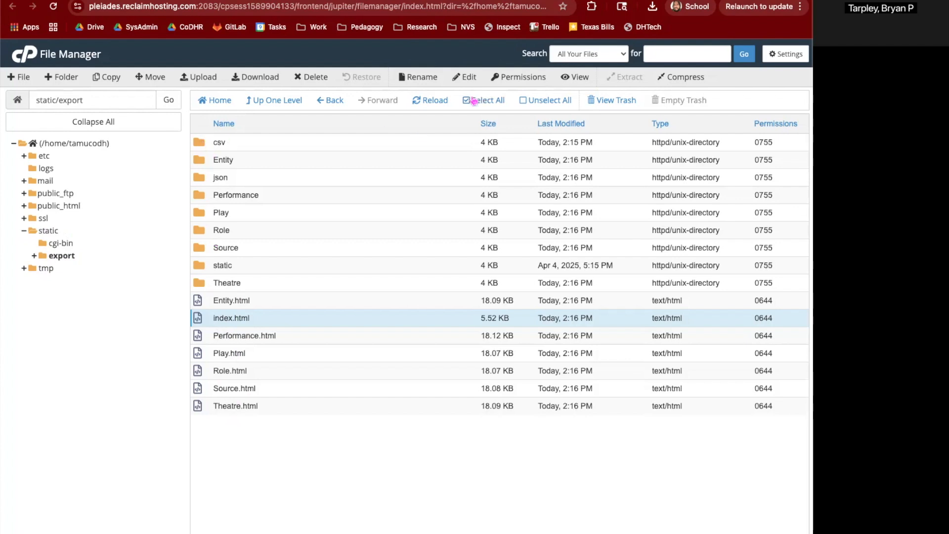
left_click(472, 101)
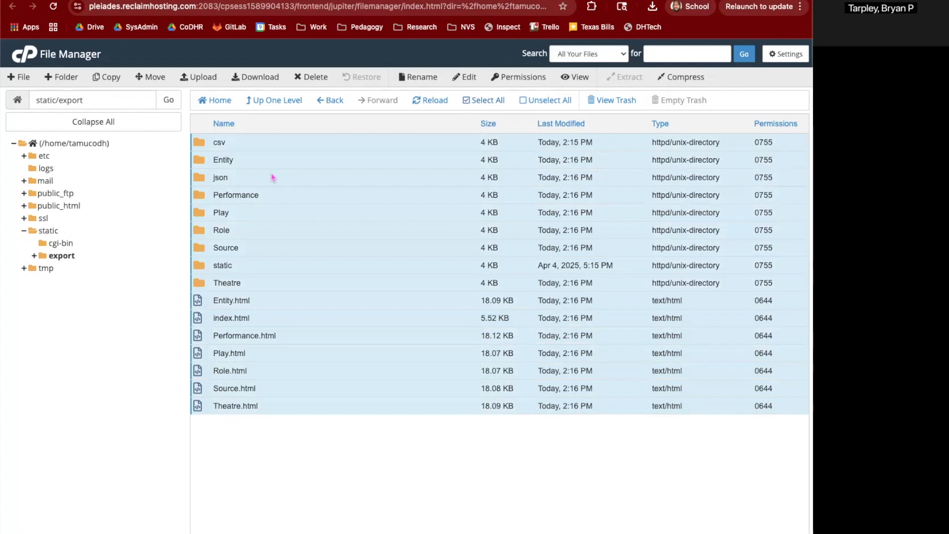
left_click(152, 78)
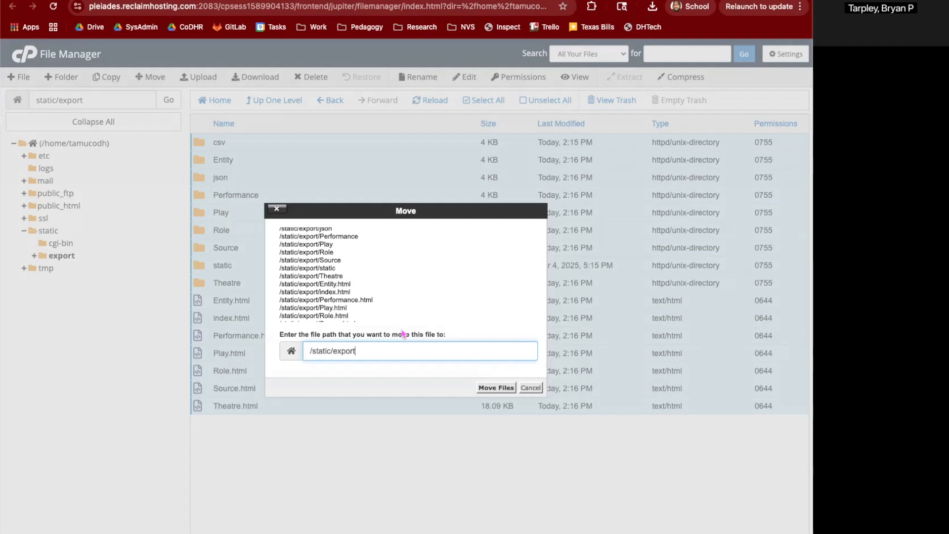
key("BackSpace")
key("BackSpace")
key("BackSpace")
left_click(497, 388)
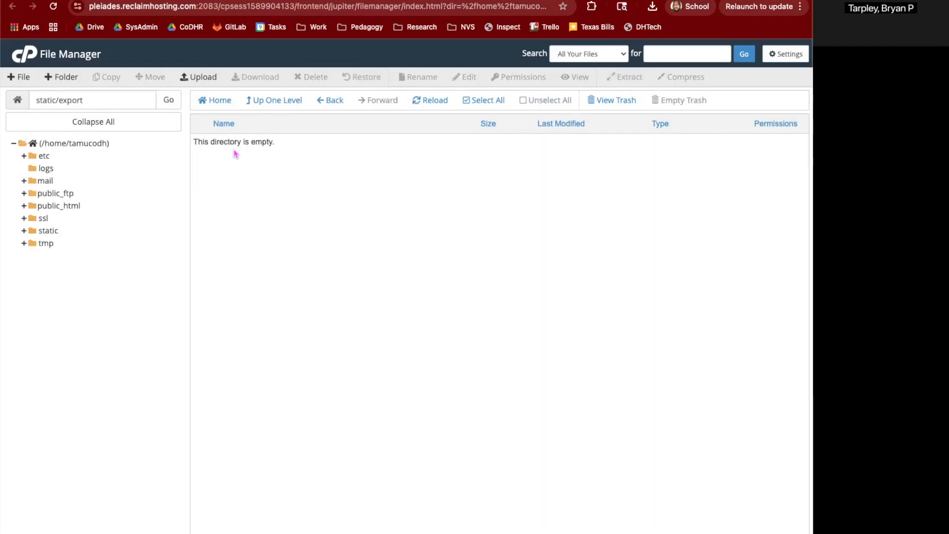
Step: Return to the static folder and permanently delete the emptied export folder, skipping the trash
left_click(47, 230)
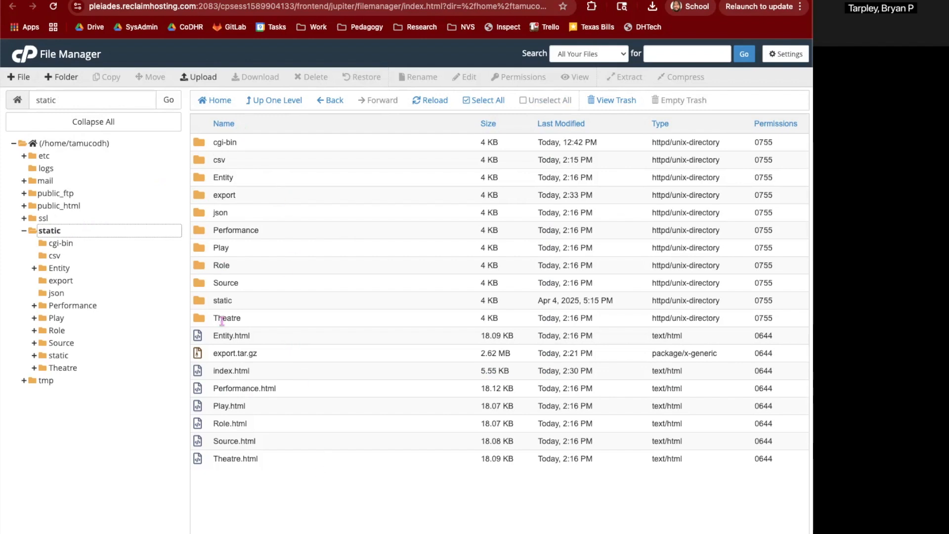
left_click(209, 196)
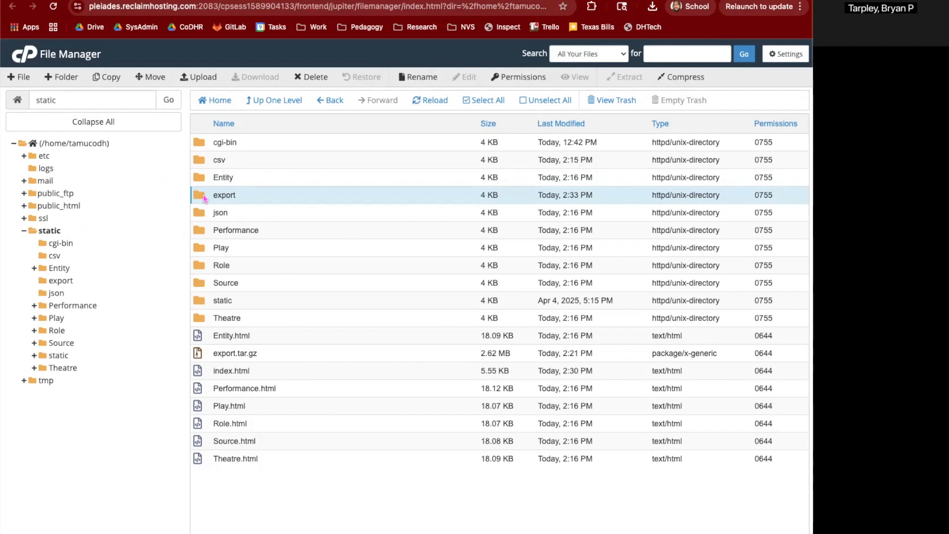
right_click(243, 198)
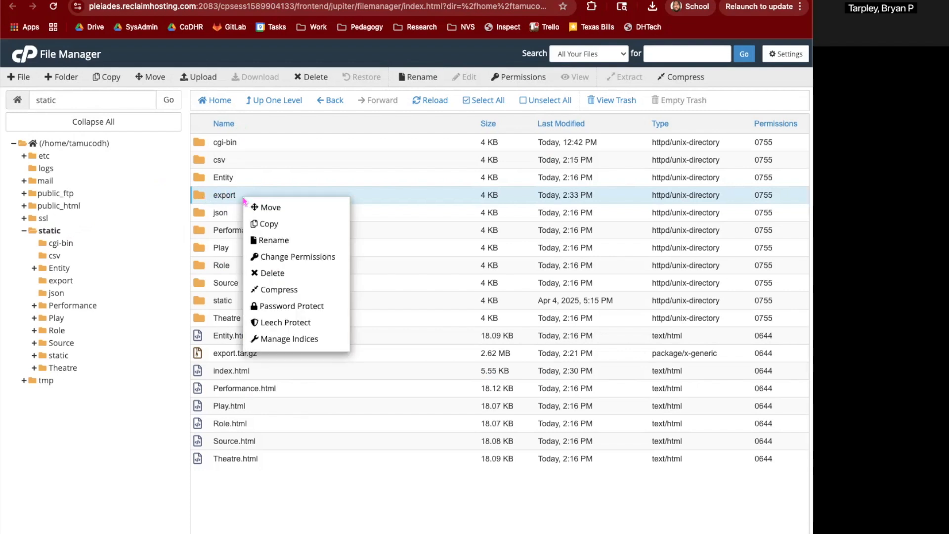
left_click(267, 276)
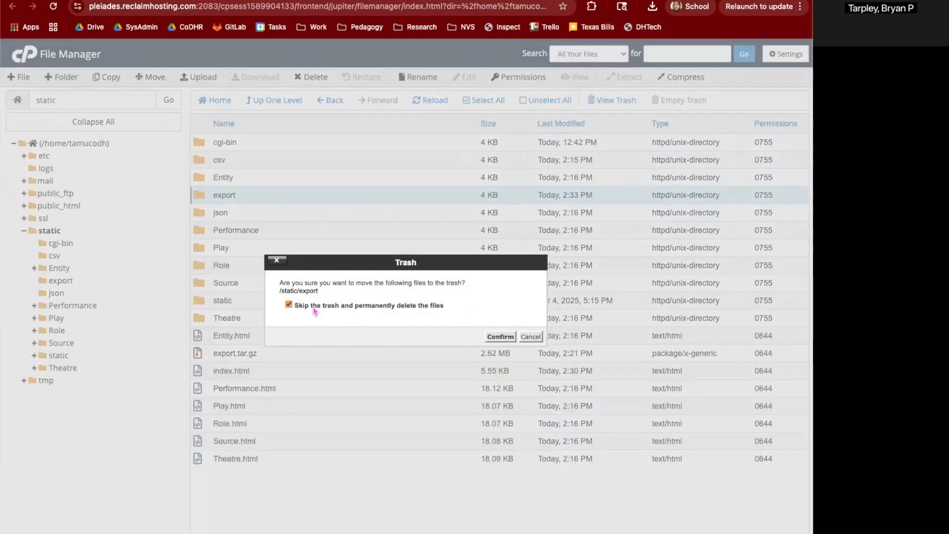
left_click(500, 336)
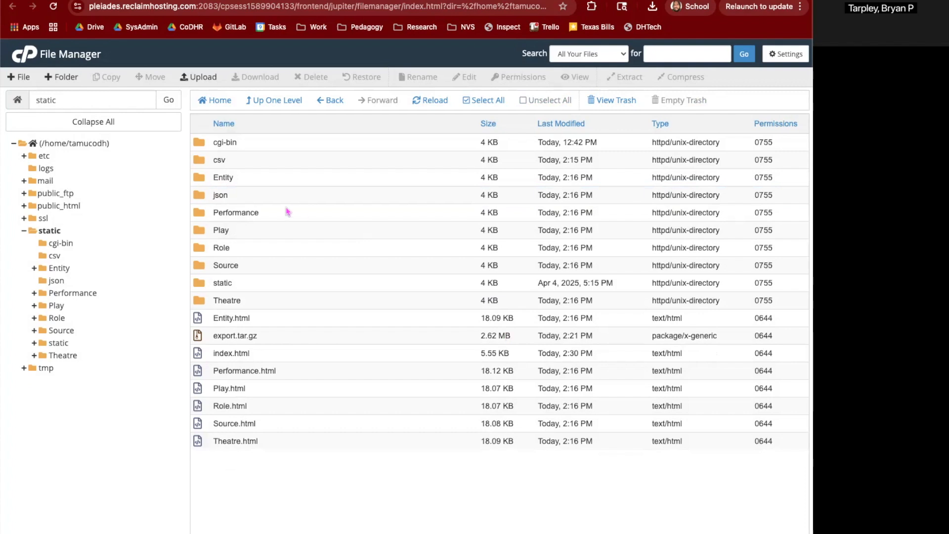
Step: Permanently delete export.tar.gz from the static folder, skipping the trash
left_click(234, 336)
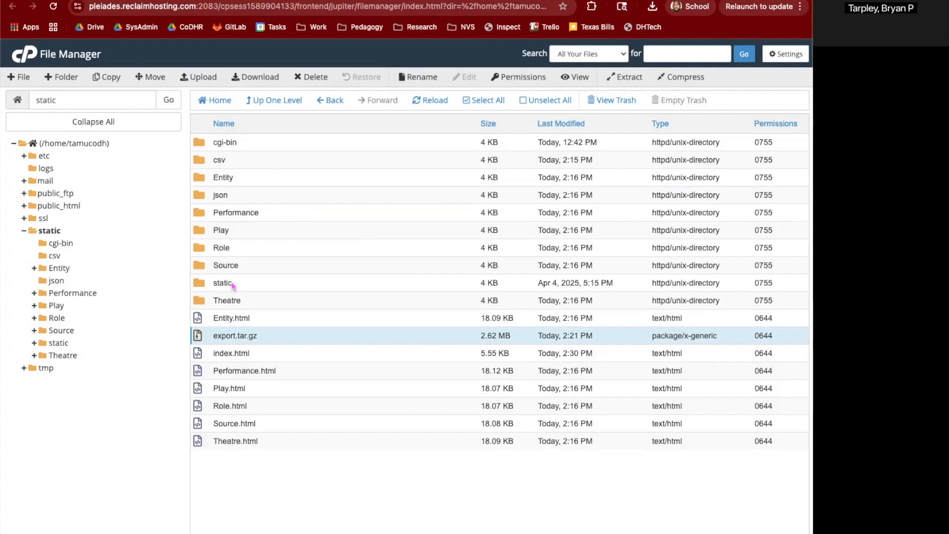
right_click(236, 338)
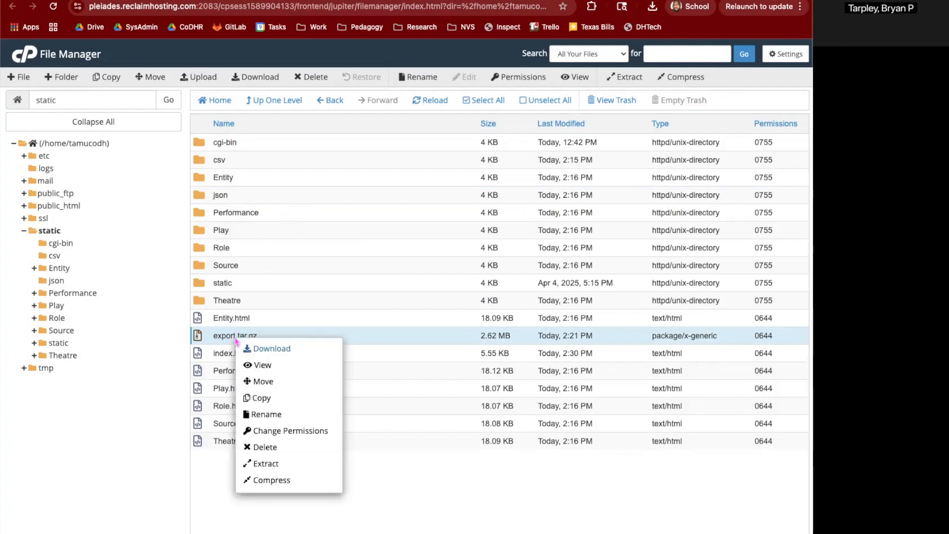
left_click(261, 448)
left_click(289, 304)
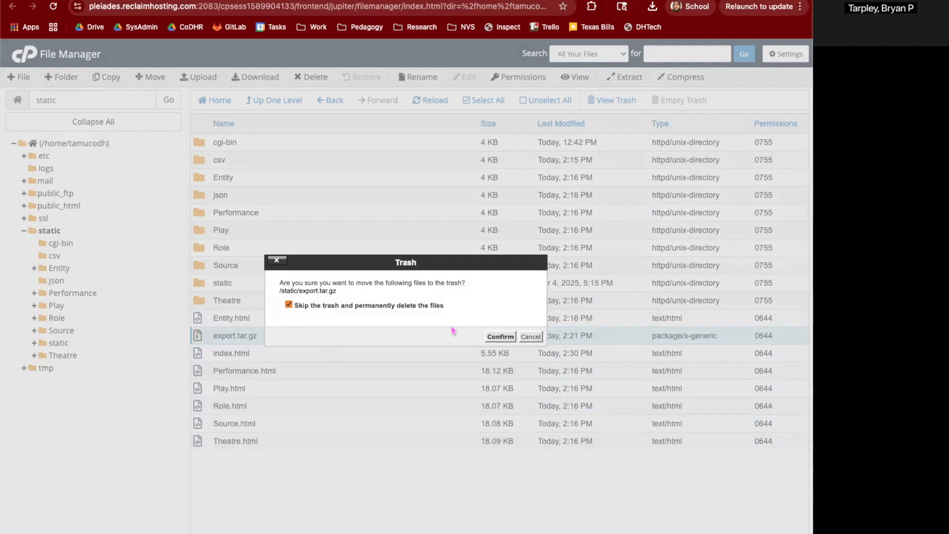
left_click(495, 338)
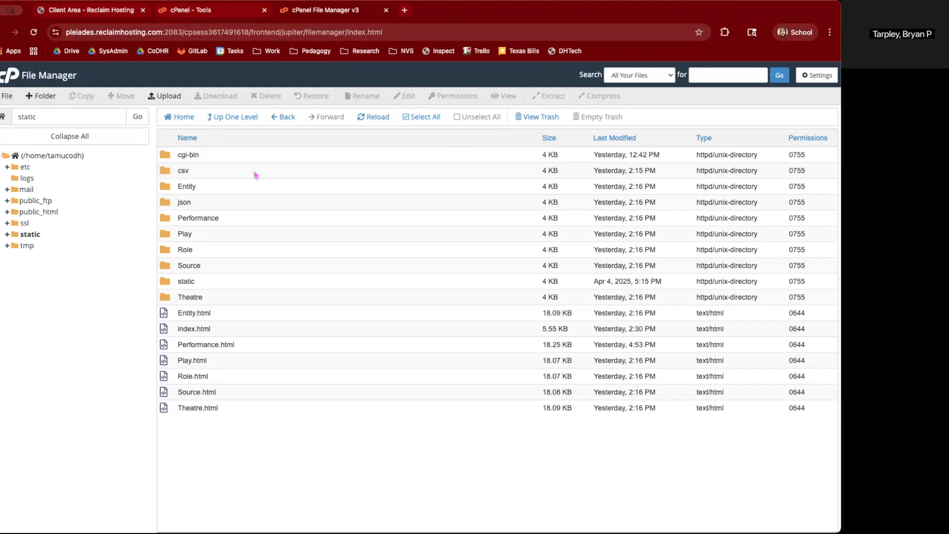
Step: Open static.tamu-codhr.org in a new browser tab
left_click(404, 10)
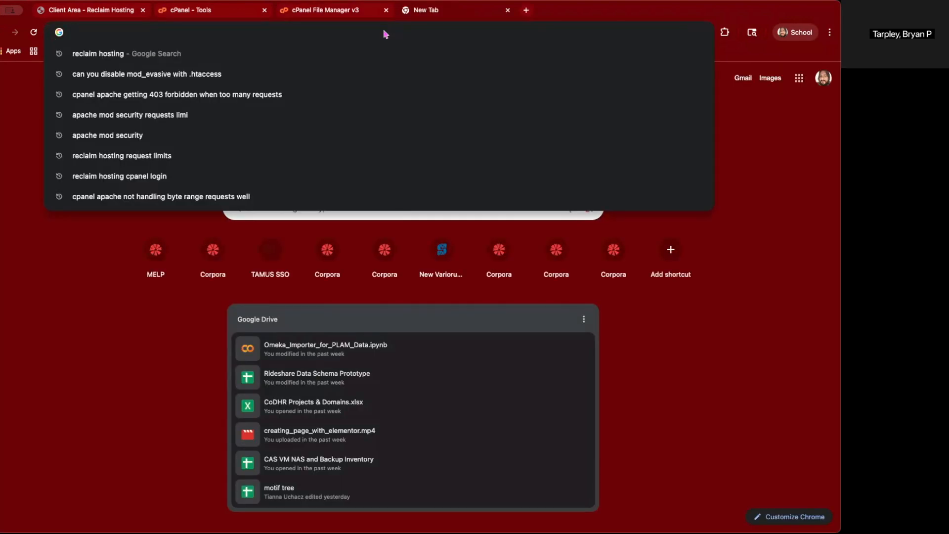
type("static.tamu-codhr.org")
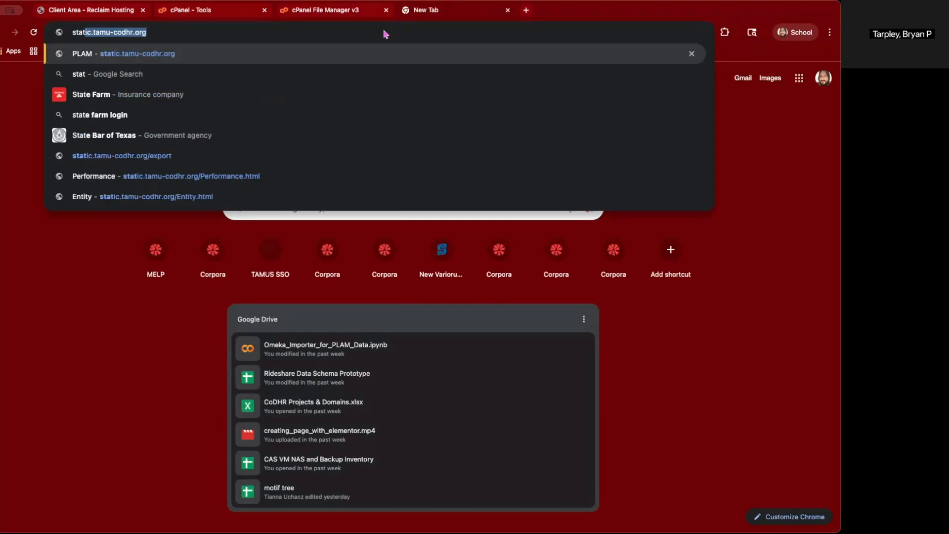
key("Right")
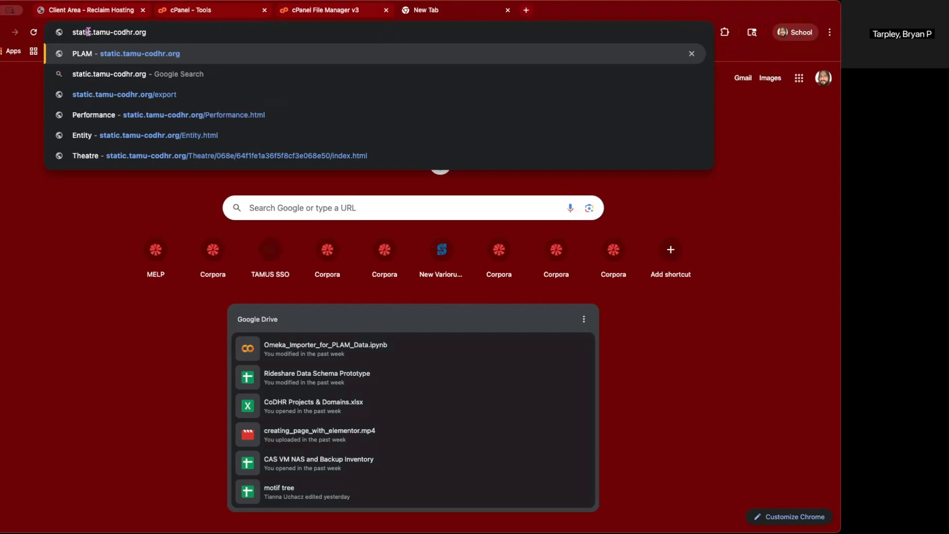
left_click_drag(91, 32, 60, 33)
left_click_drag(91, 33, 162, 37)
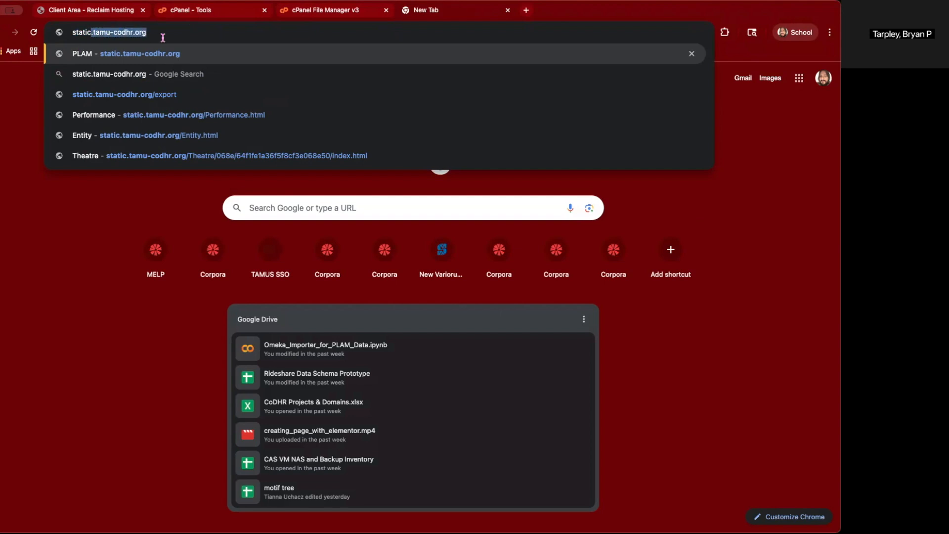
left_click(158, 32)
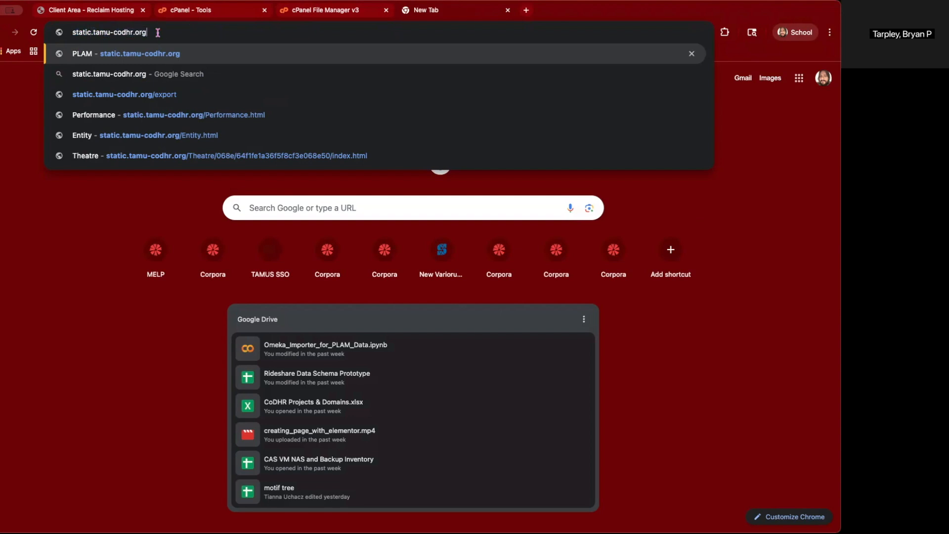
key("Return")
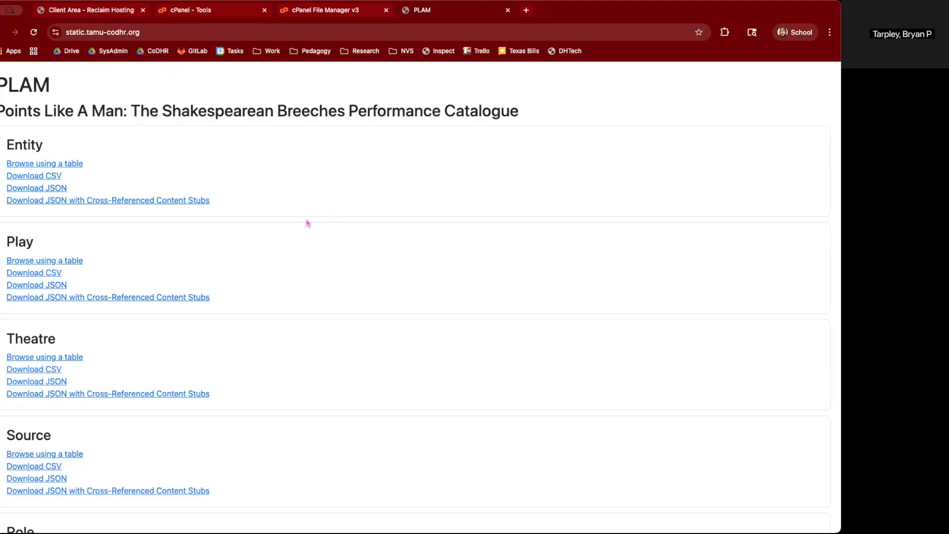
Step: Look over the PLAM landing page and download the Entity JSON with cross-referenced content stubs
scroll(307, 223, "down", 2)
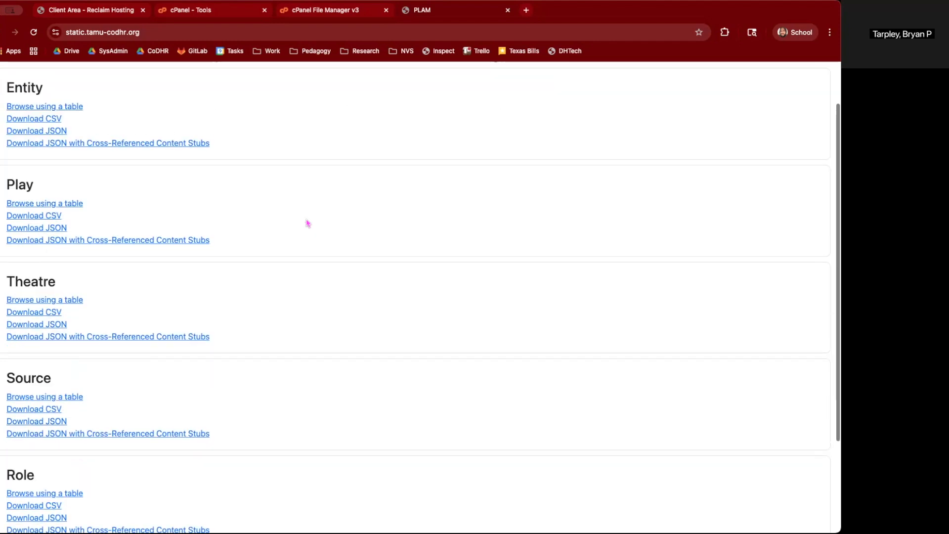
scroll(307, 224, "up", 2)
left_click_drag(53, 85, 504, 126)
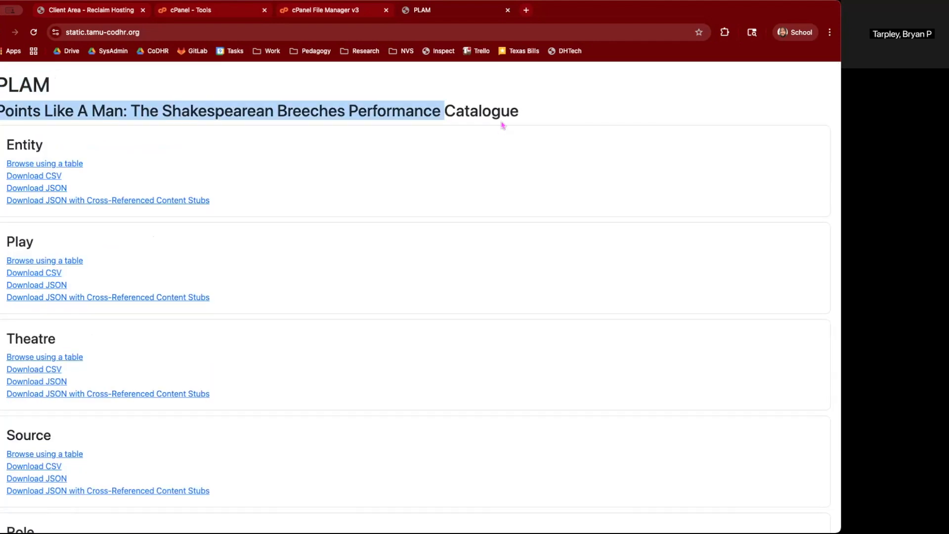
left_click_drag(386, 158, 318, 188)
left_click(196, 163)
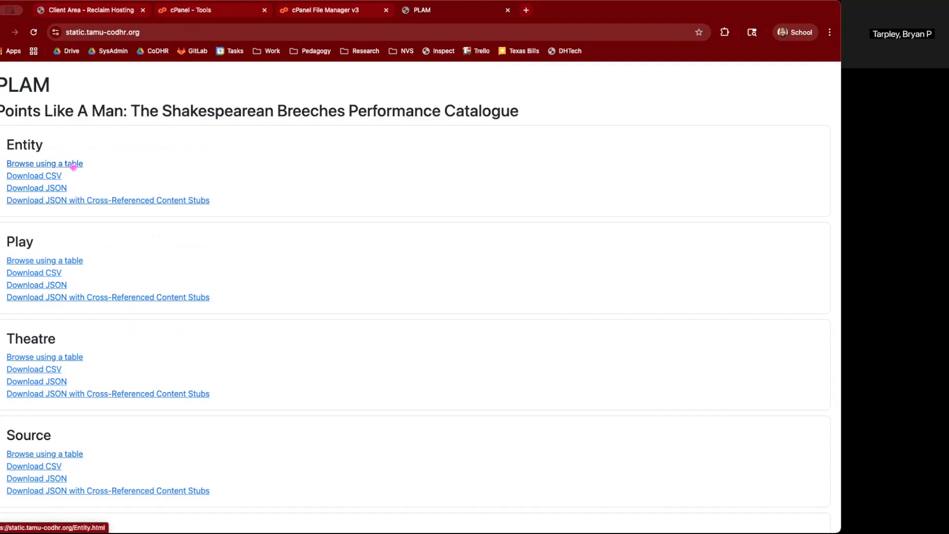
left_click(55, 201)
Step: Open the browsable Play table in a new tab and look through its list of plays to the end
scroll(109, 168, "down", 3)
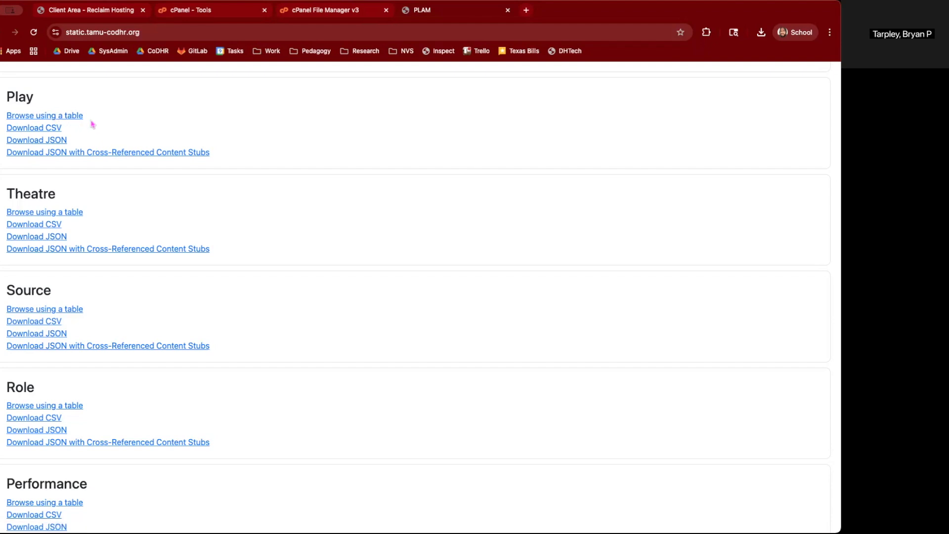
right_click(66, 117)
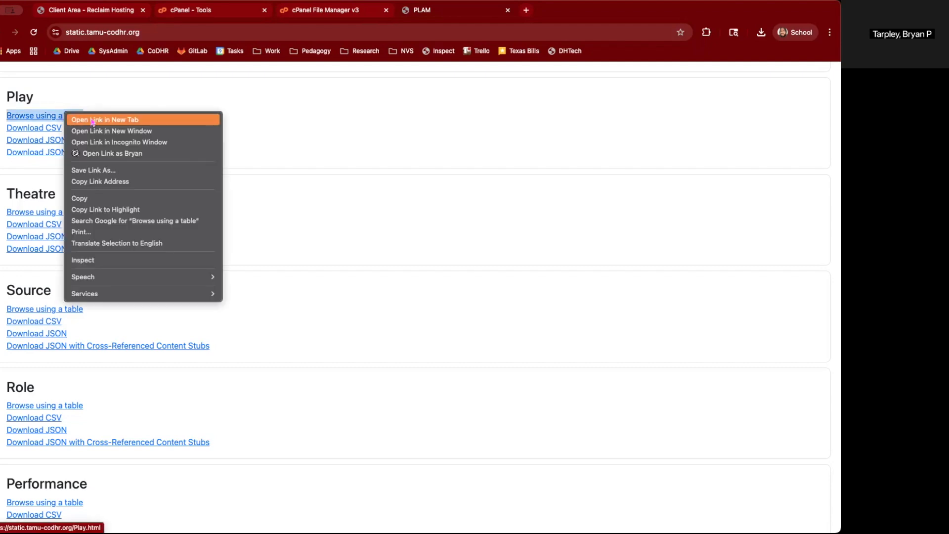
left_click(66, 110)
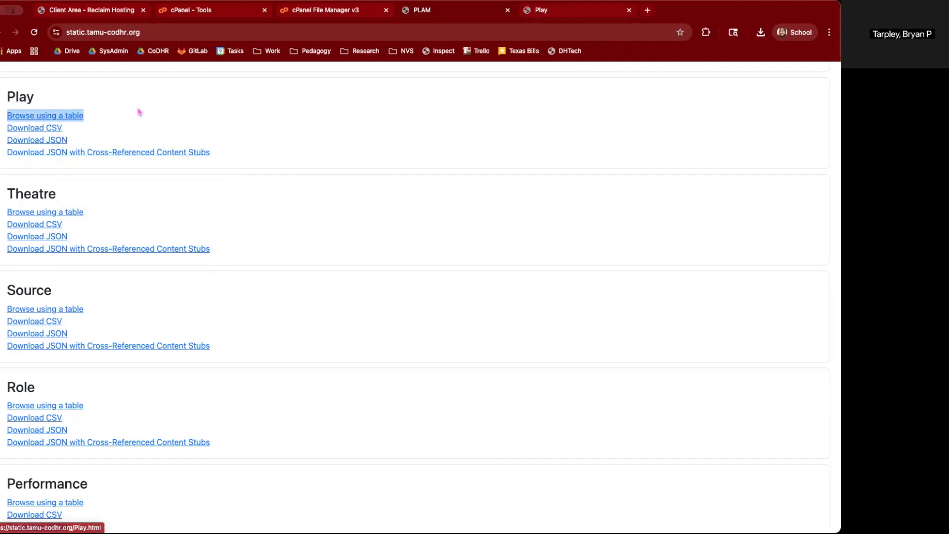
left_click(546, 14)
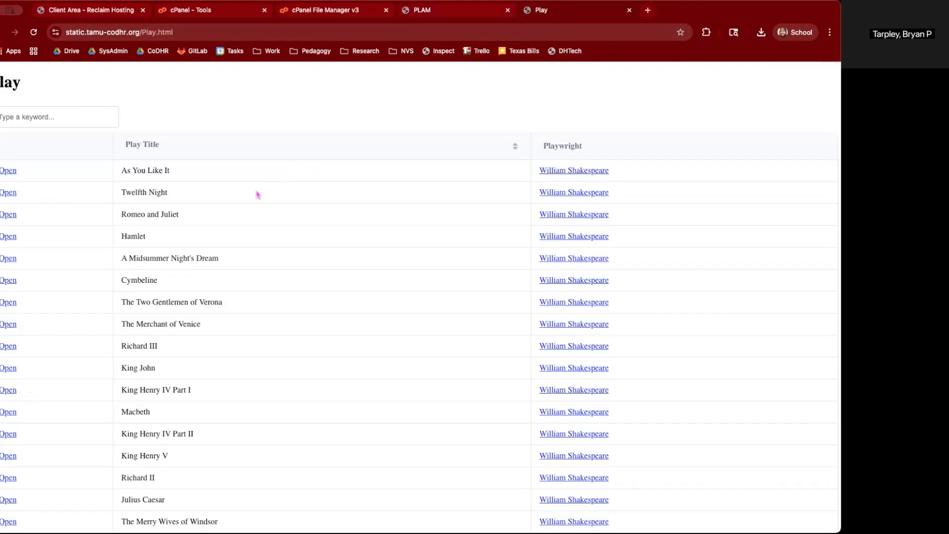
scroll(235, 240, "down", 1)
scroll(235, 239, "down", 5)
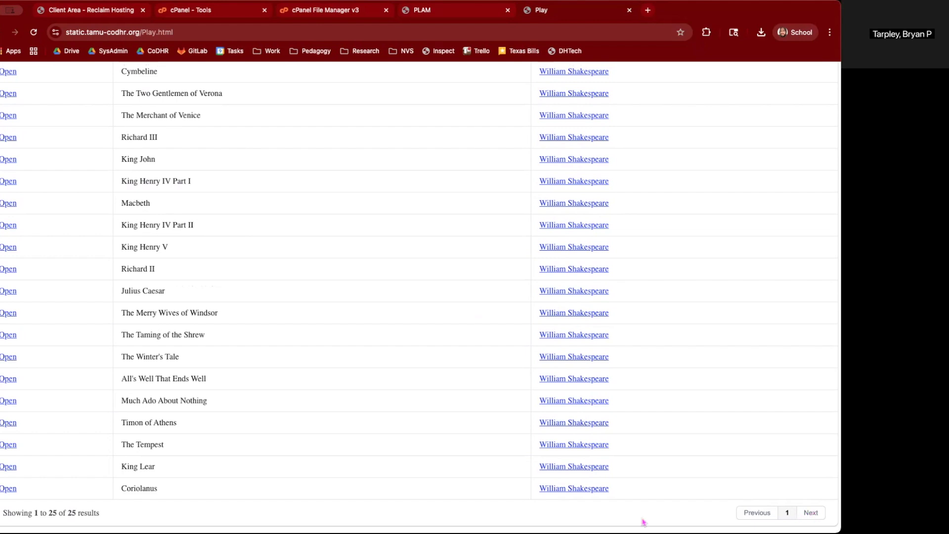
scroll(435, 494, "up", 5)
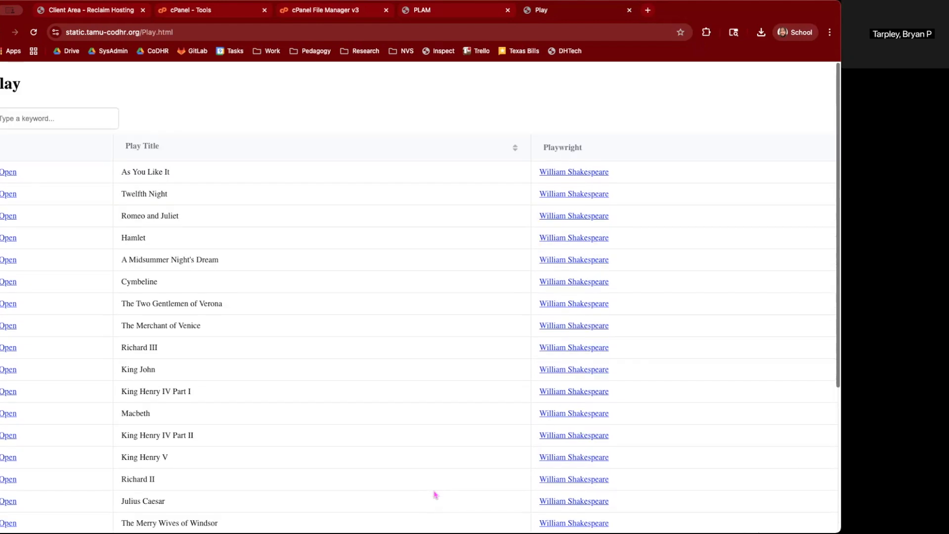
Step: Search the Play table for the keyword "hamlet" and clear the search
left_click(49, 120)
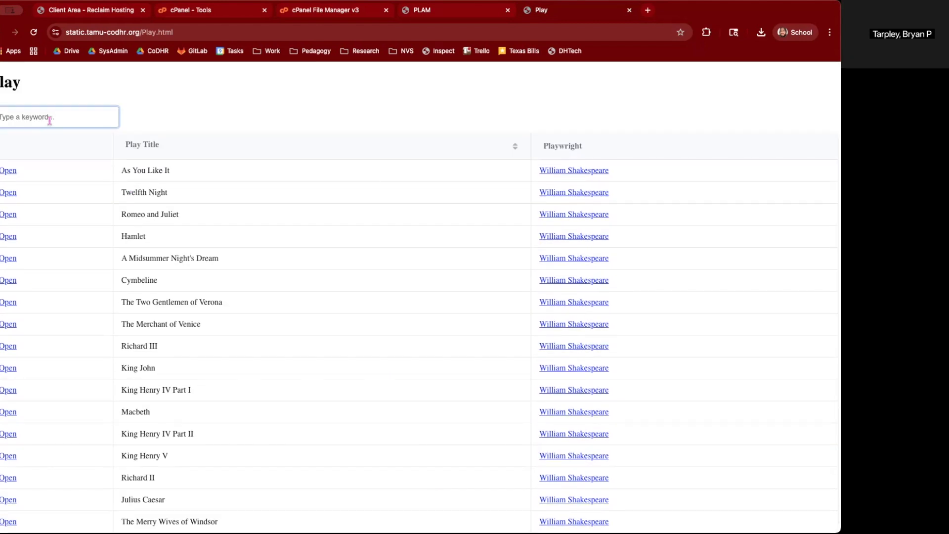
type("hamlet")
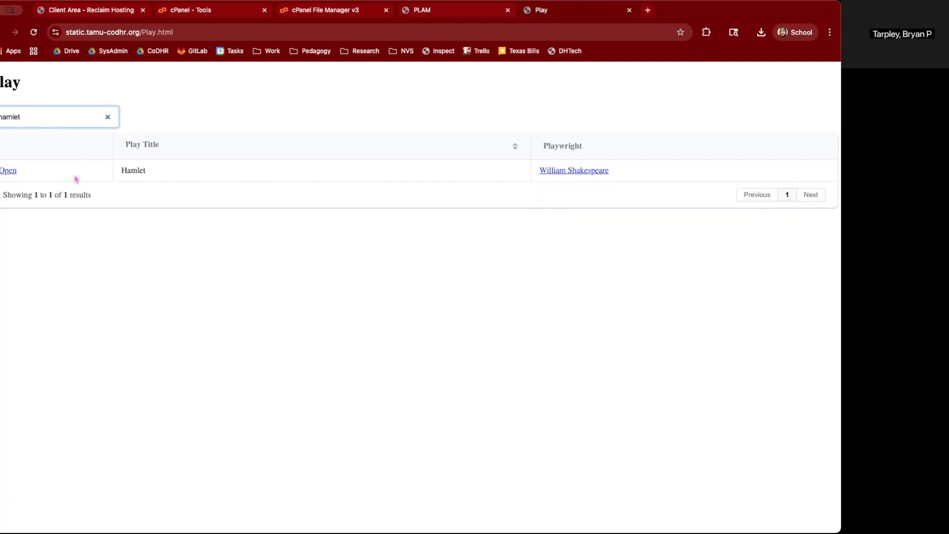
left_click(108, 118)
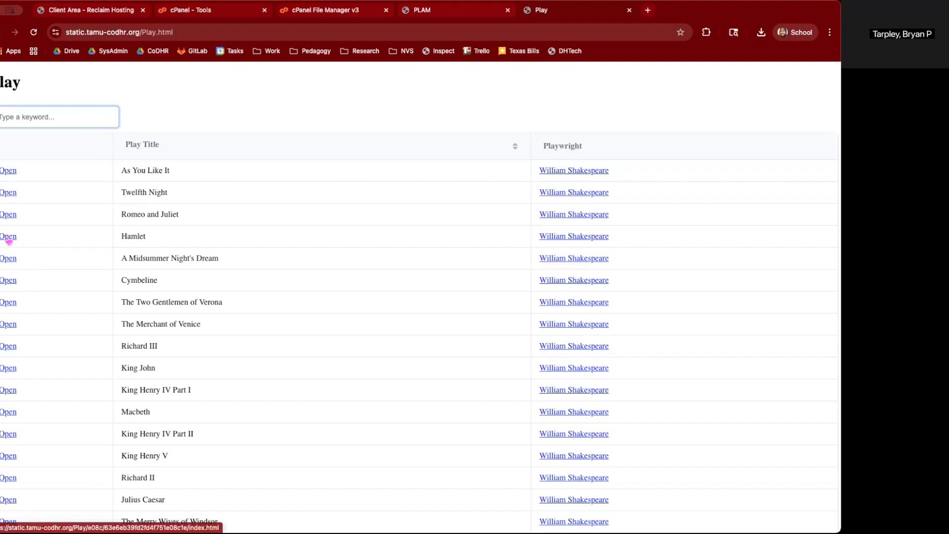
Step: Open the Hamlet record from the Play table and examine its title and playwright fields
left_click(7, 237)
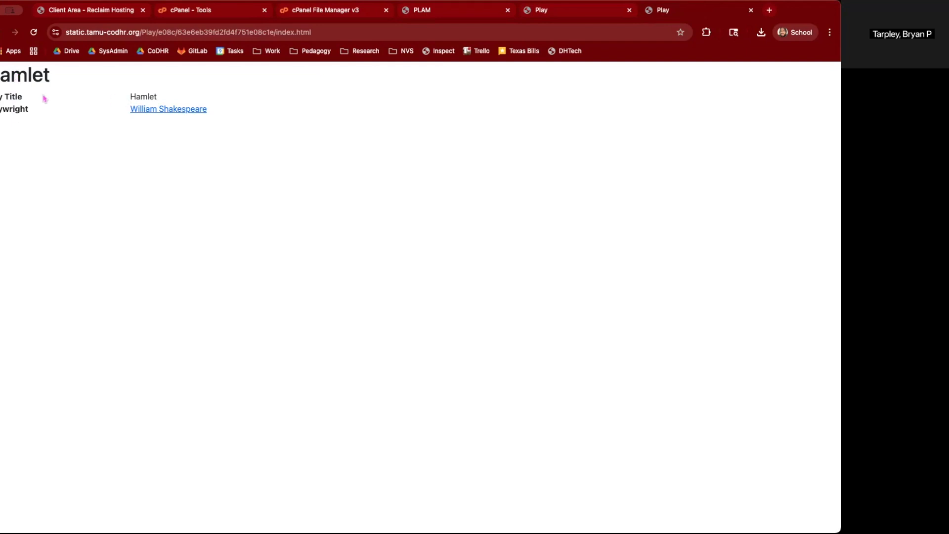
left_click_drag(1, 95, 26, 104)
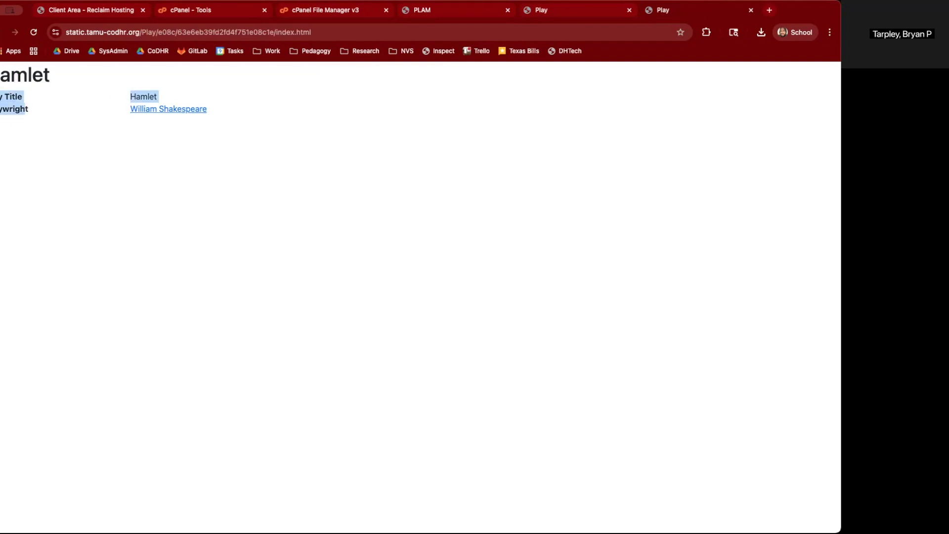
left_click(134, 94)
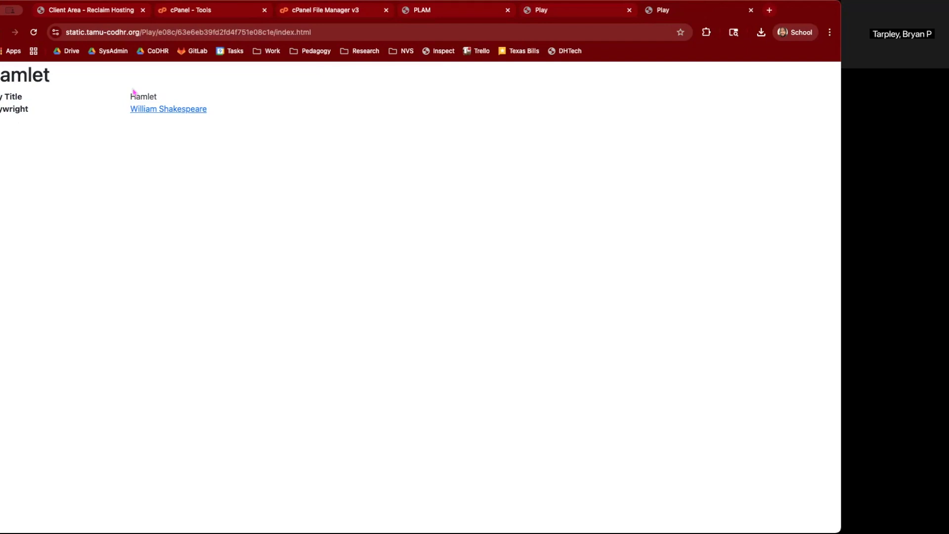
Step: Open the linked playwright record from the Hamlet page, and close the Entity and Play pages to return to the PLAM landing page
double_click(176, 102)
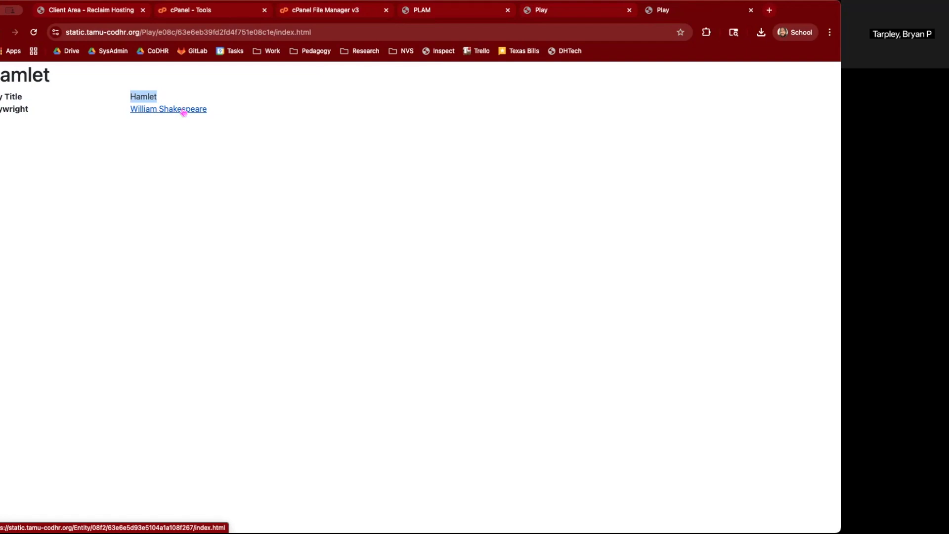
left_click(183, 113)
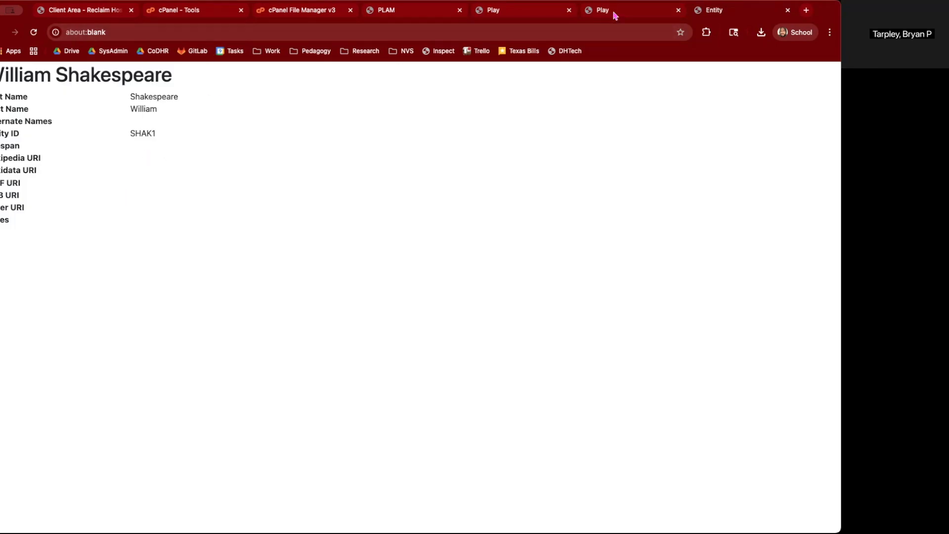
left_click(788, 10)
left_click(750, 11)
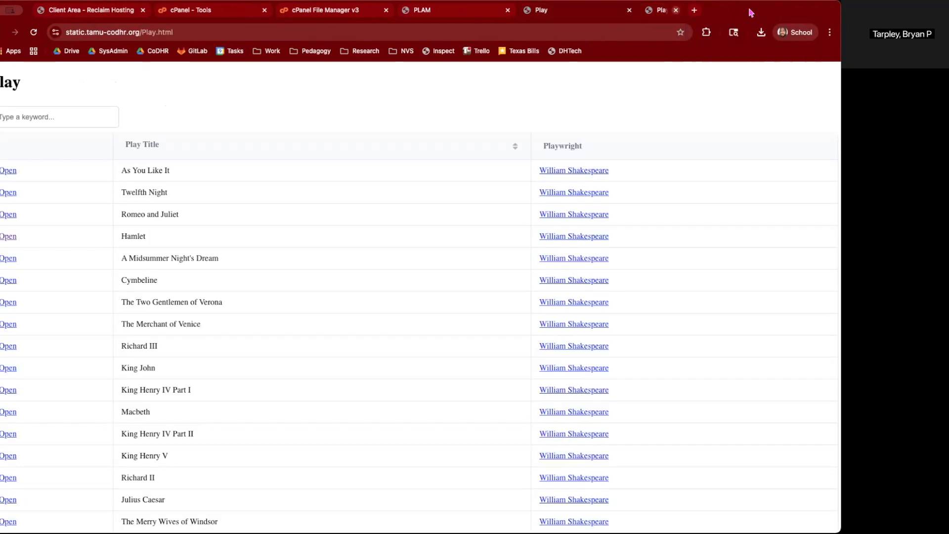
left_click(629, 11)
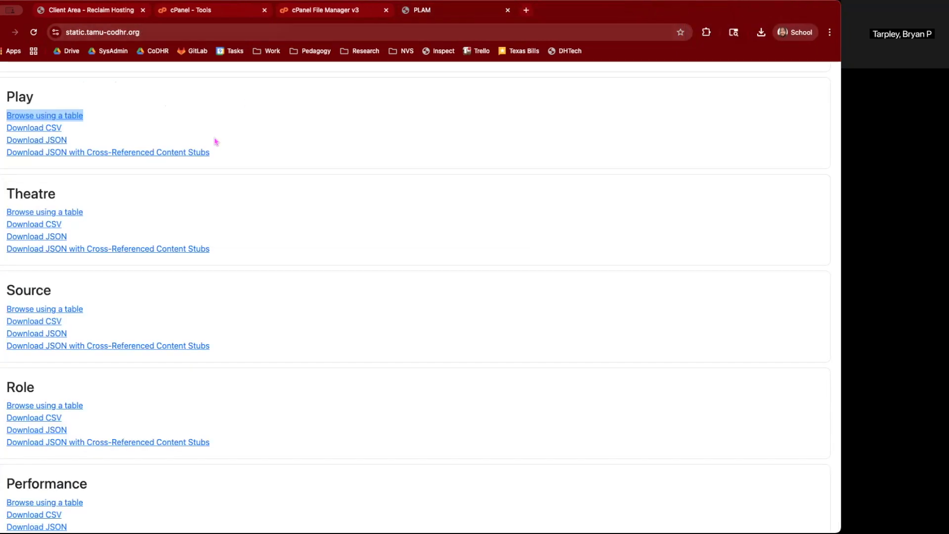
Step: Look over the content types on the PLAM landing page and open the browsable Performance table
left_click(210, 121)
scroll(210, 121, "up", 3)
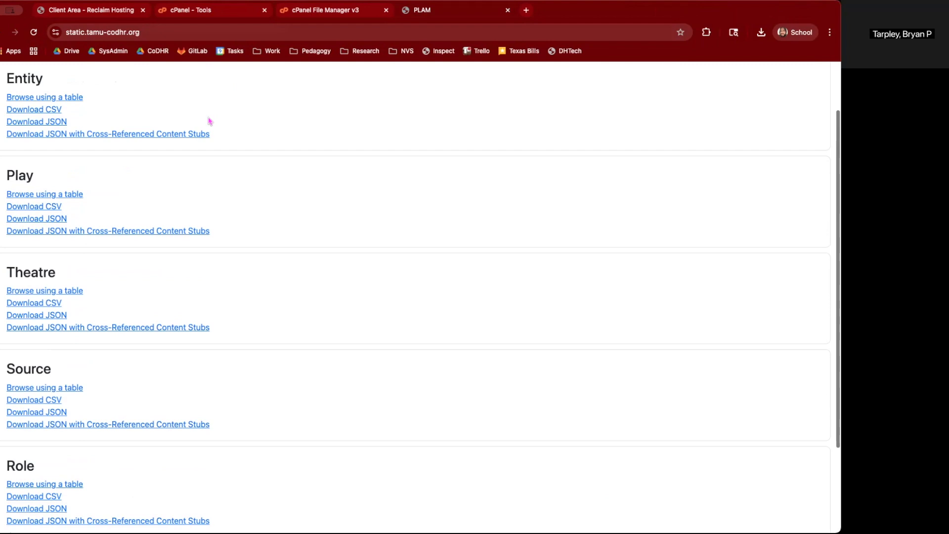
scroll(210, 121, "down", 5)
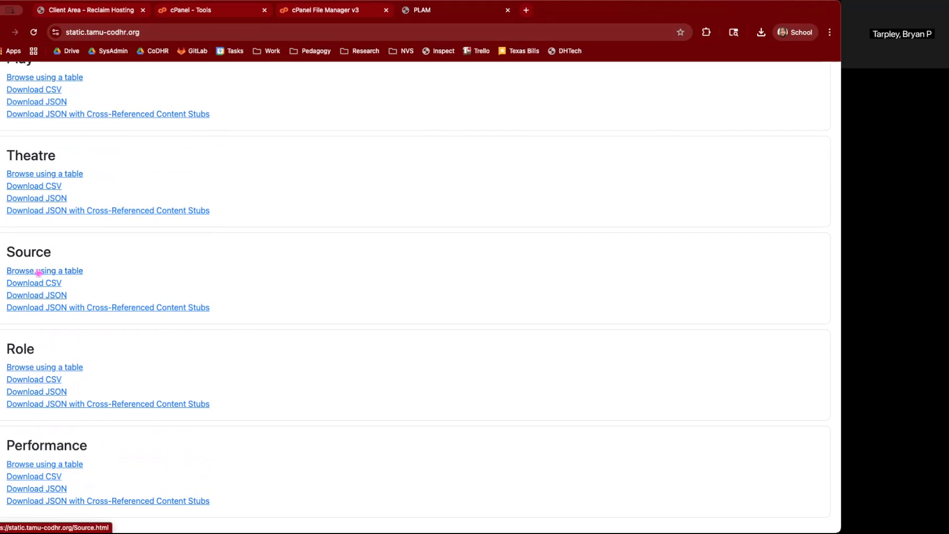
scroll(112, 272, "up", 2)
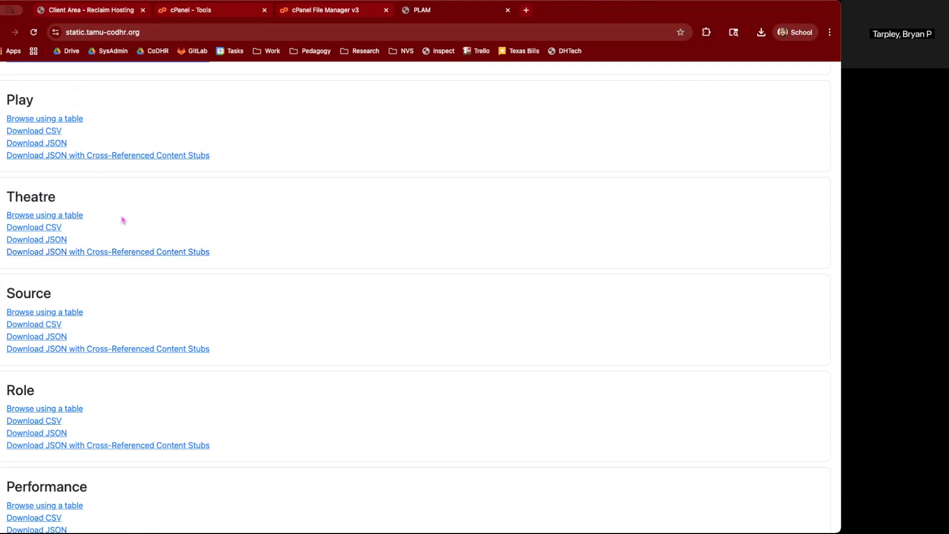
scroll(123, 220, "down", 1)
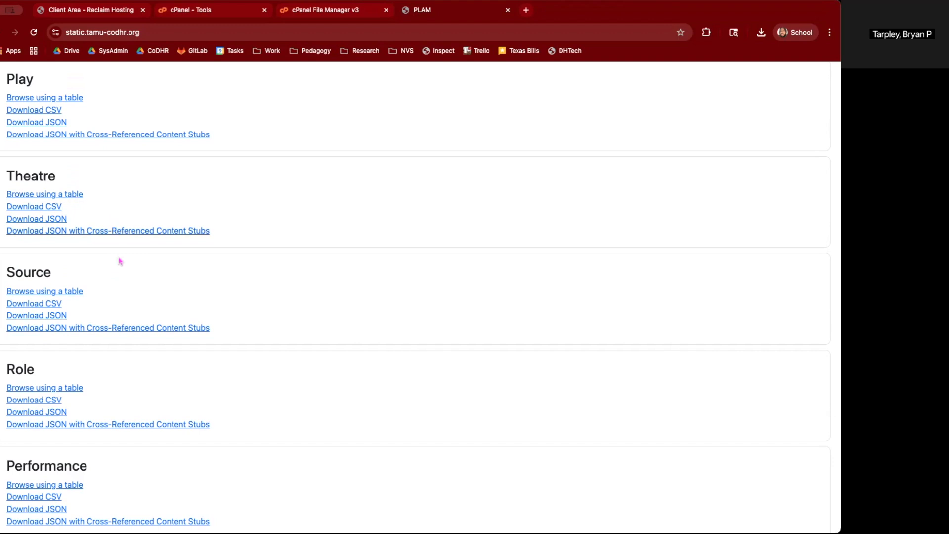
scroll(130, 282, "down", 1)
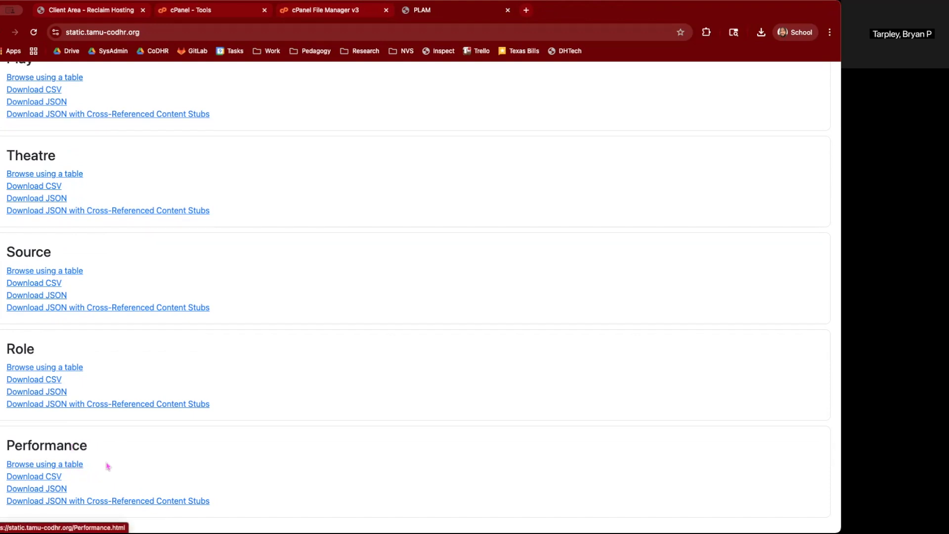
left_click(50, 467)
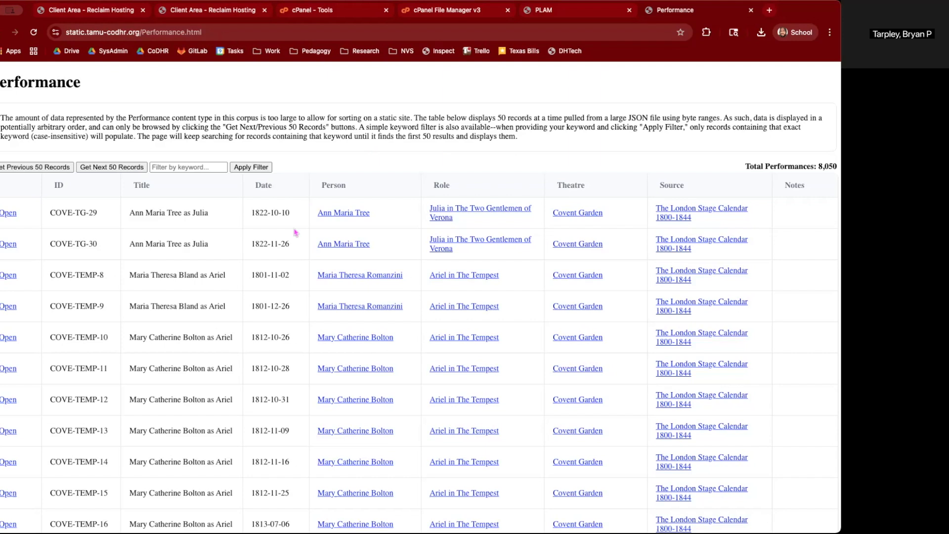
Step: Look through the records listed in the Performance table and return to its beginning
scroll(295, 256, "down", 1)
scroll(296, 256, "up", 1)
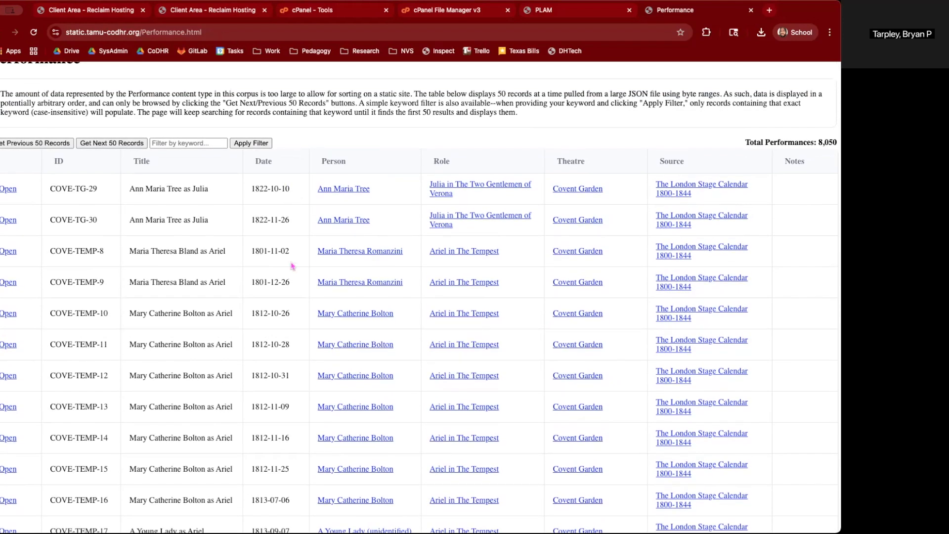
scroll(292, 266, "down", 15)
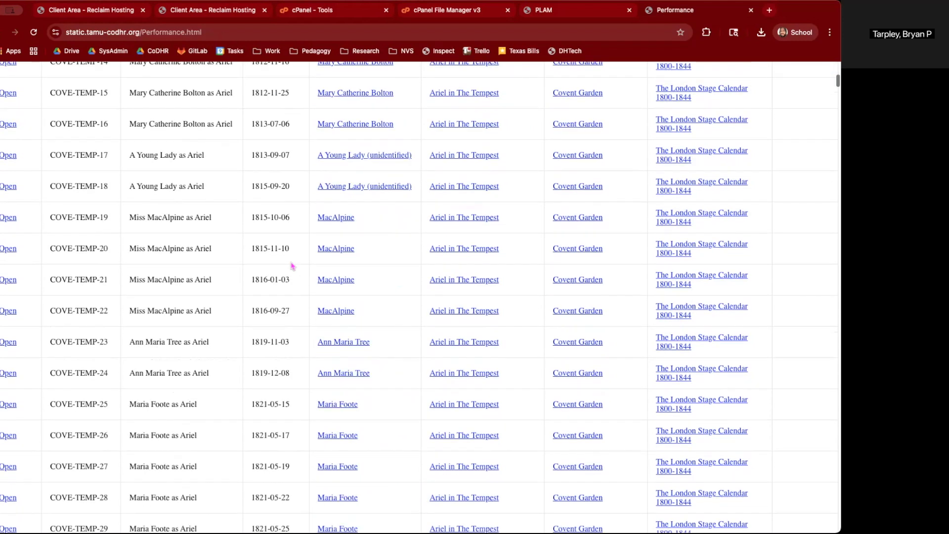
scroll(291, 266, "down", 20)
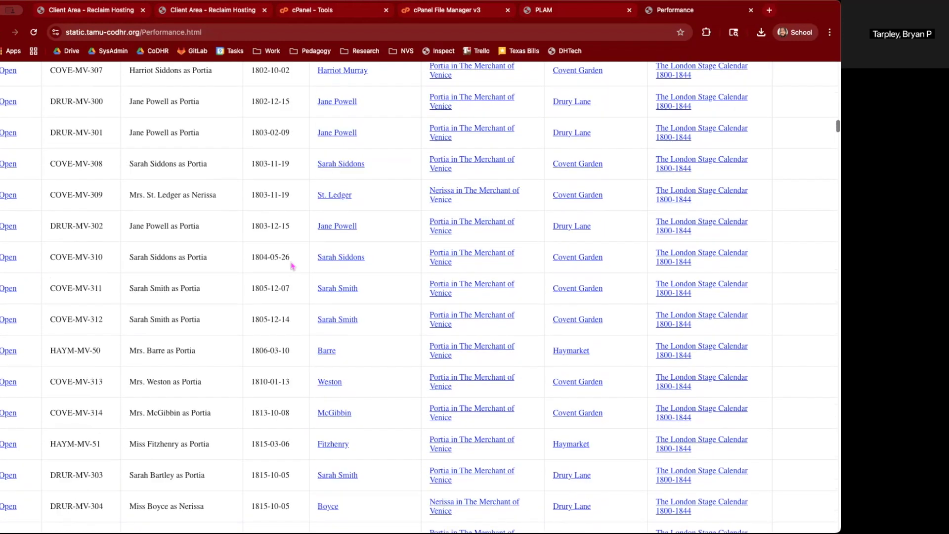
scroll(292, 266, "down", 15)
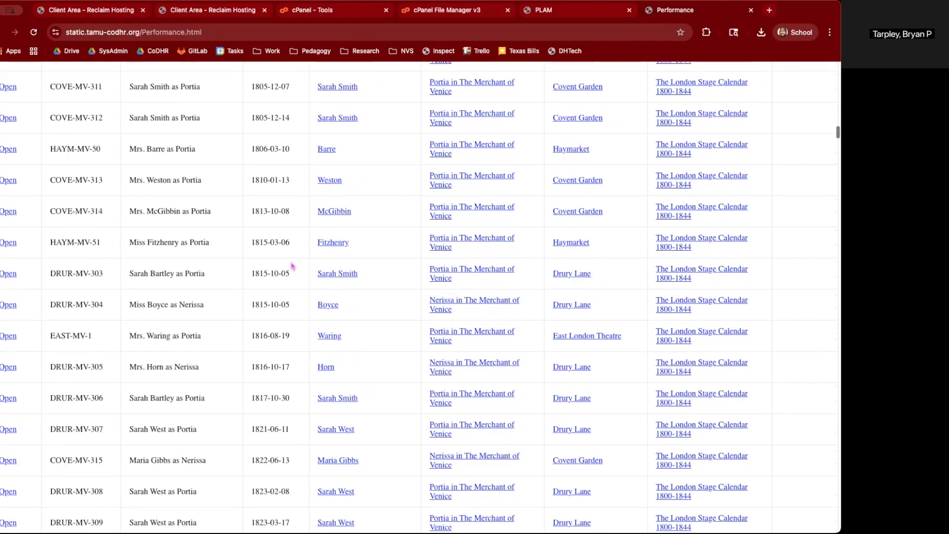
scroll(292, 266, "down", 20)
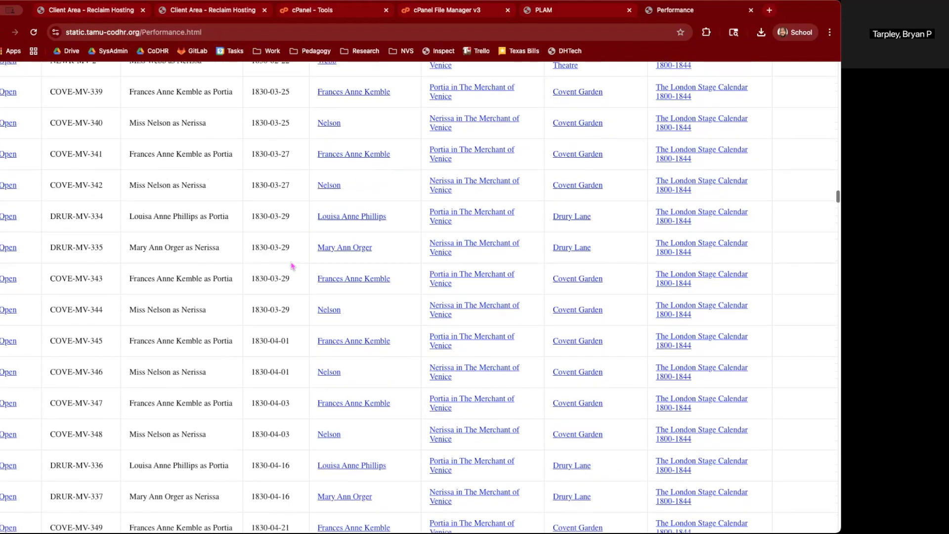
scroll(292, 266, "down", 10)
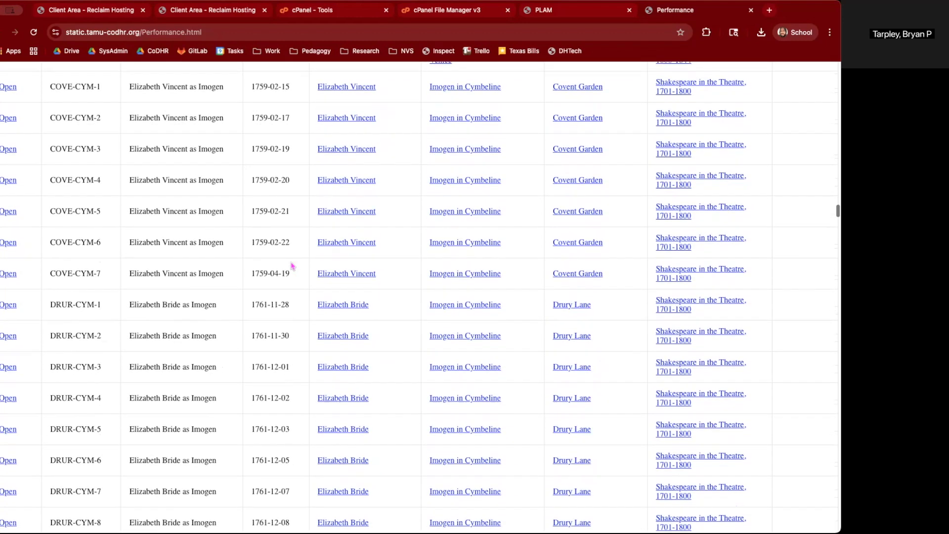
scroll(292, 266, "up", 20)
scroll(291, 266, "up", 20)
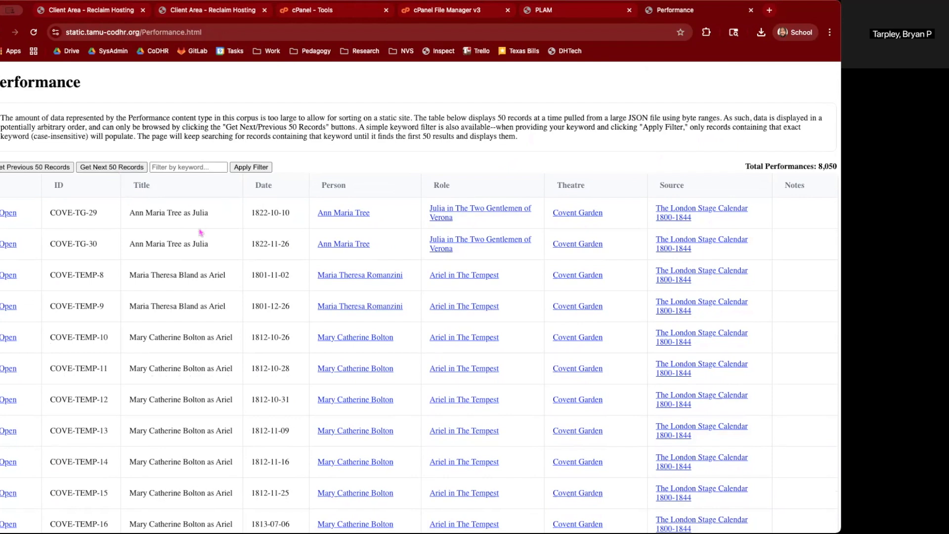
Step: Filter the Performance table by the keyword "york"
left_click(178, 167)
type("york")
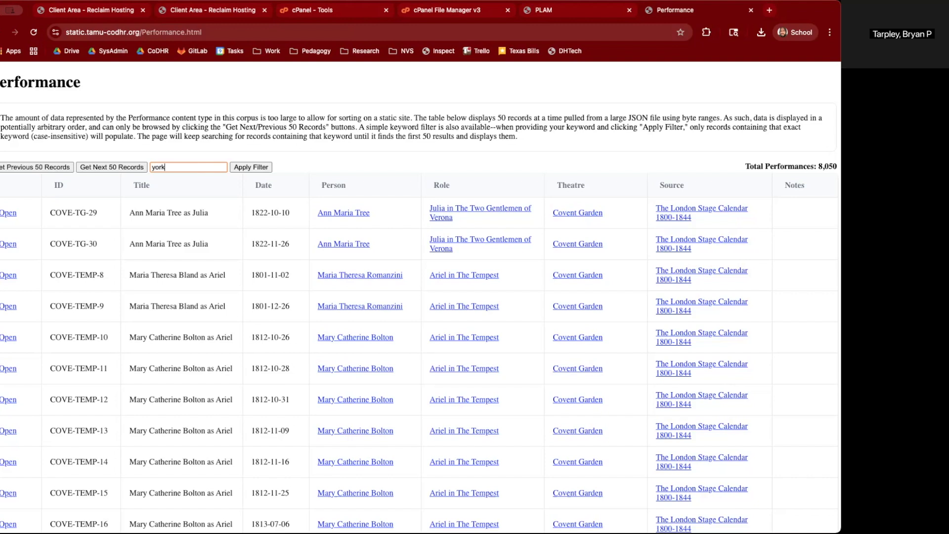
left_click(246, 168)
left_click(175, 168)
left_click(238, 170)
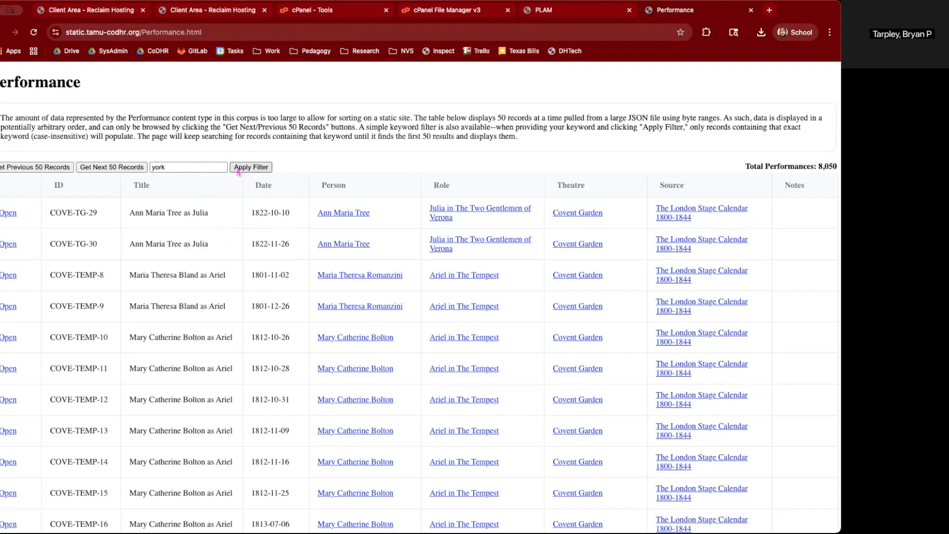
left_click(237, 171)
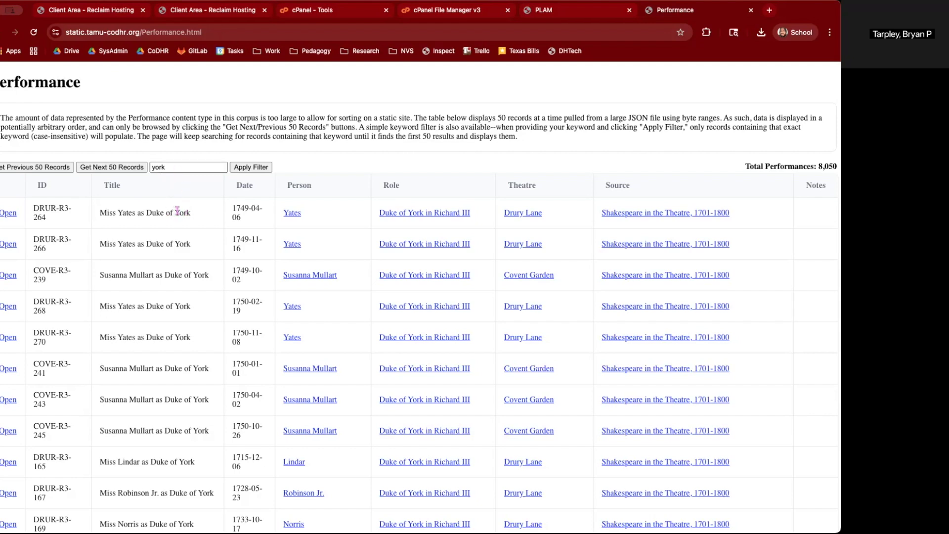
Step: Look through the filtered performances and open the Duke of York record DRUR-R3-266
scroll(193, 277, "down", 5)
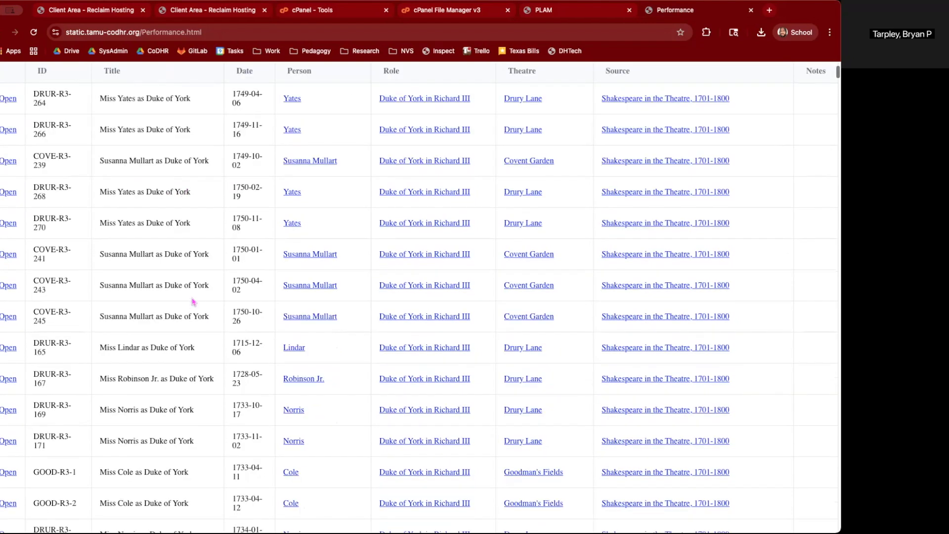
scroll(193, 297, "down", 6)
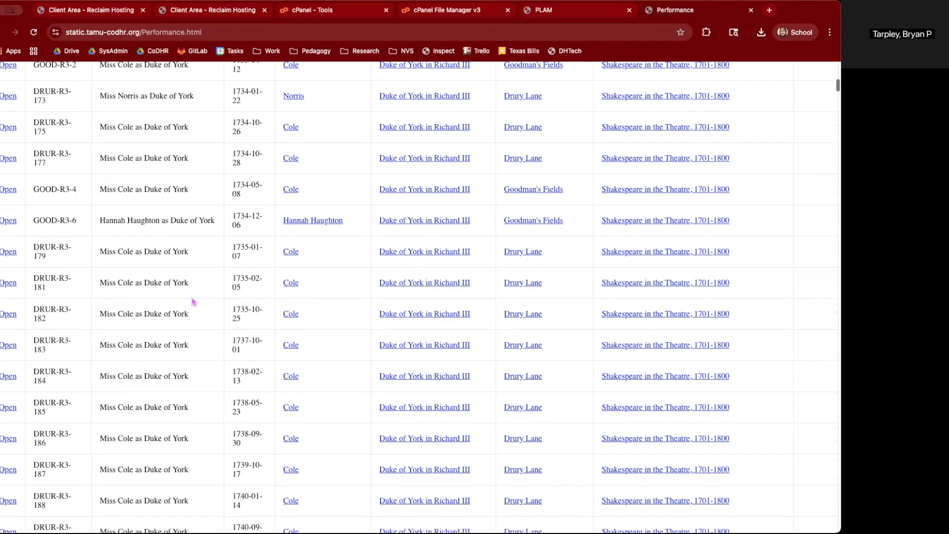
scroll(333, 311, "down", 10)
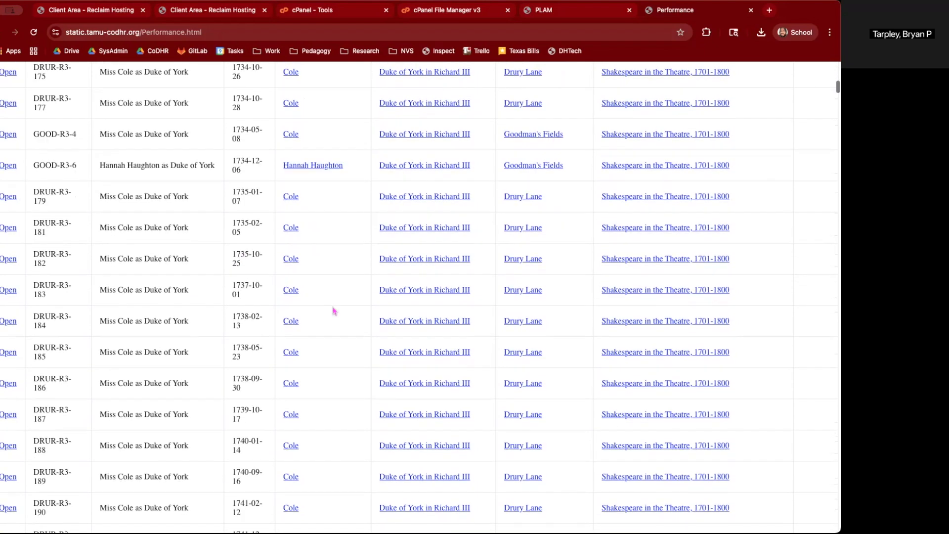
scroll(332, 311, "up", 20)
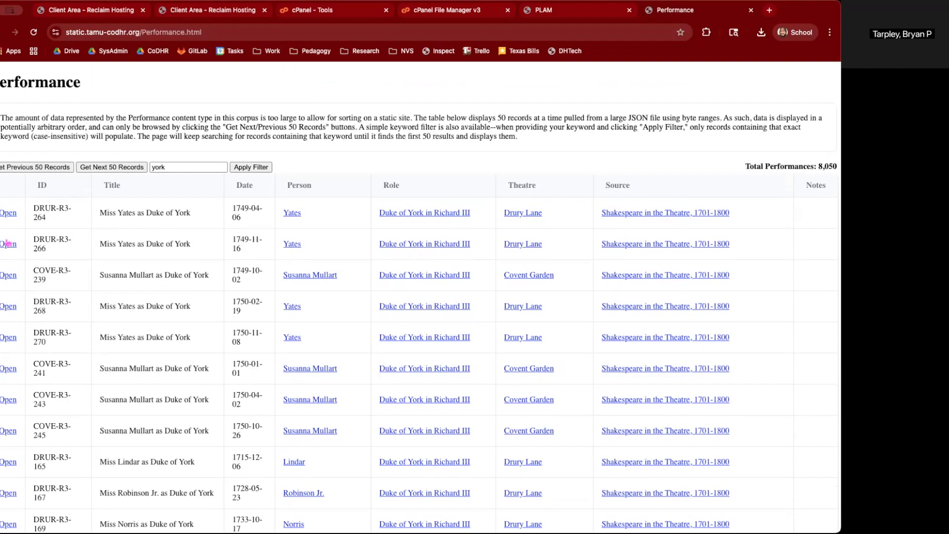
left_click(8, 244)
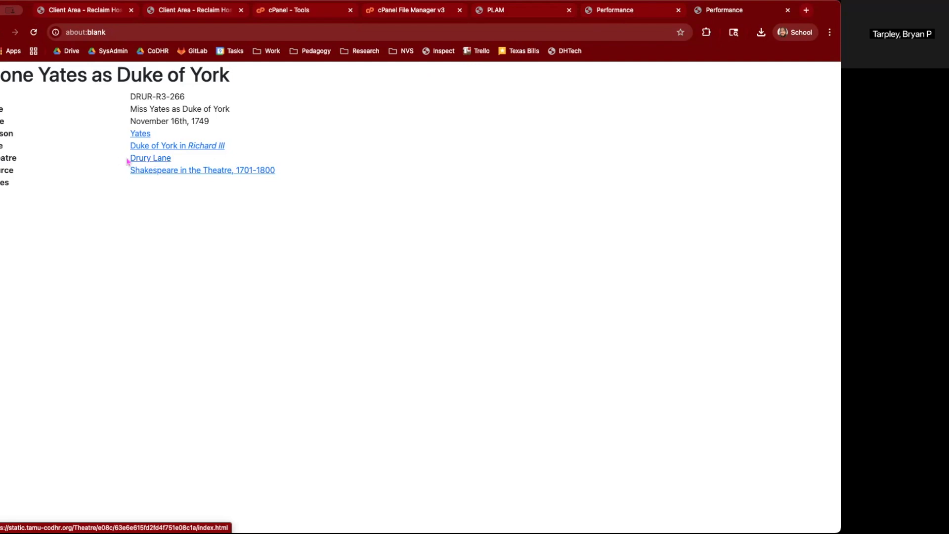
Step: Open the Drury Lane theatre record from the performance and examine its coordinates on the map close up
left_click(147, 159)
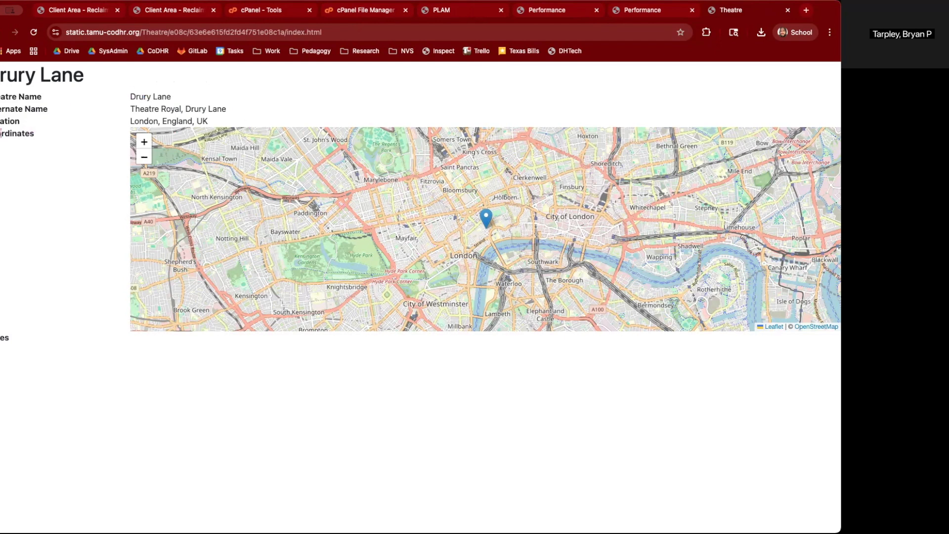
left_click_drag(41, 138, 1, 134)
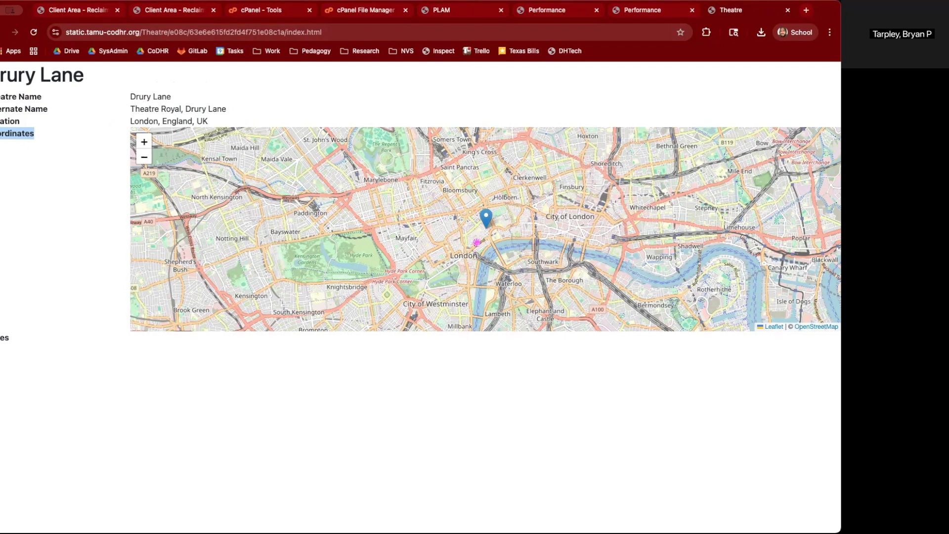
scroll(476, 242, "up", 2)
left_click_drag(506, 158, 457, 199)
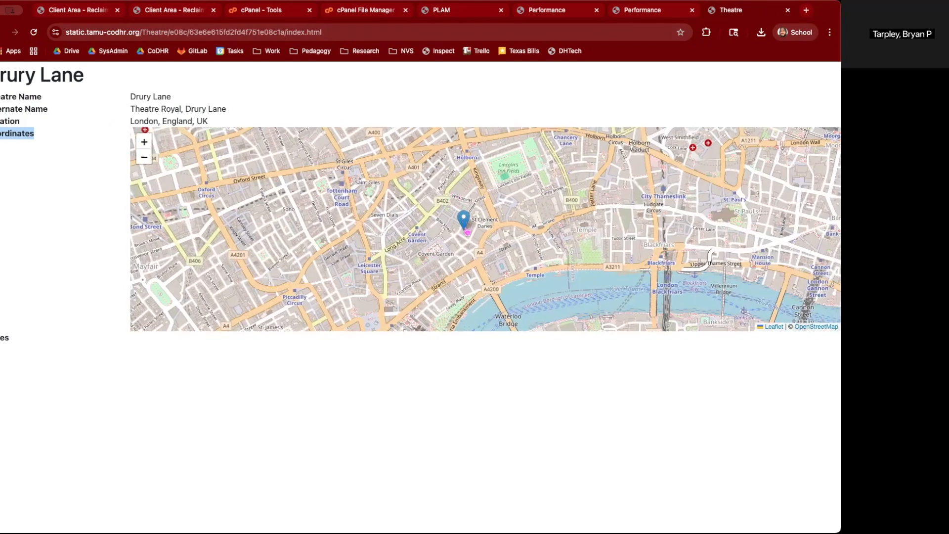
left_click(29, 230)
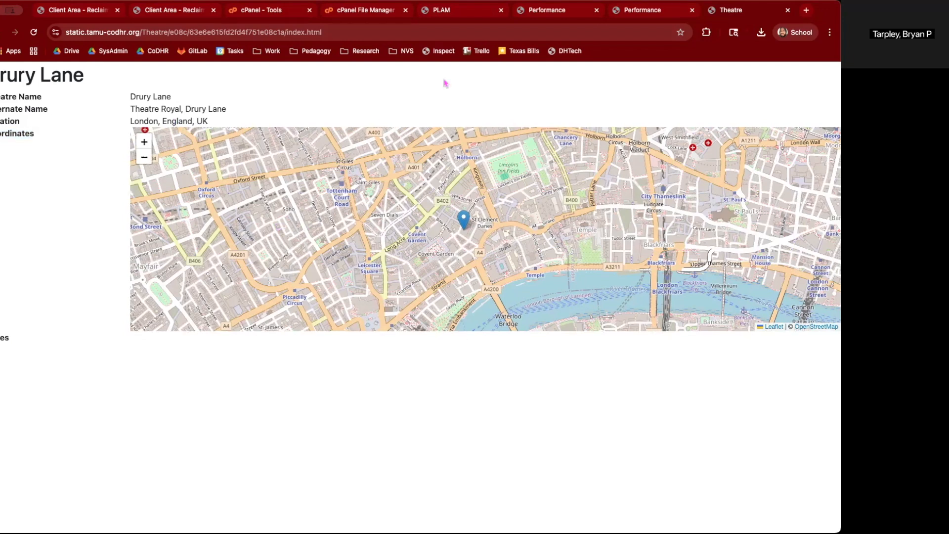
Step: Revisit the PLAM landing page, the filtered Performance table and the Duke of York record, and look over the landing page's content types
left_click(449, 14)
scroll(413, 184, "up", 4)
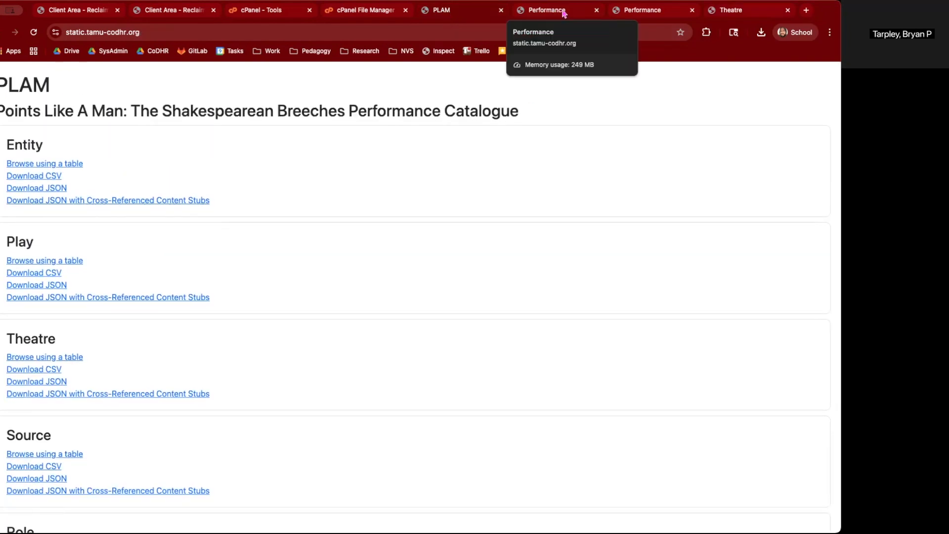
left_click(564, 13)
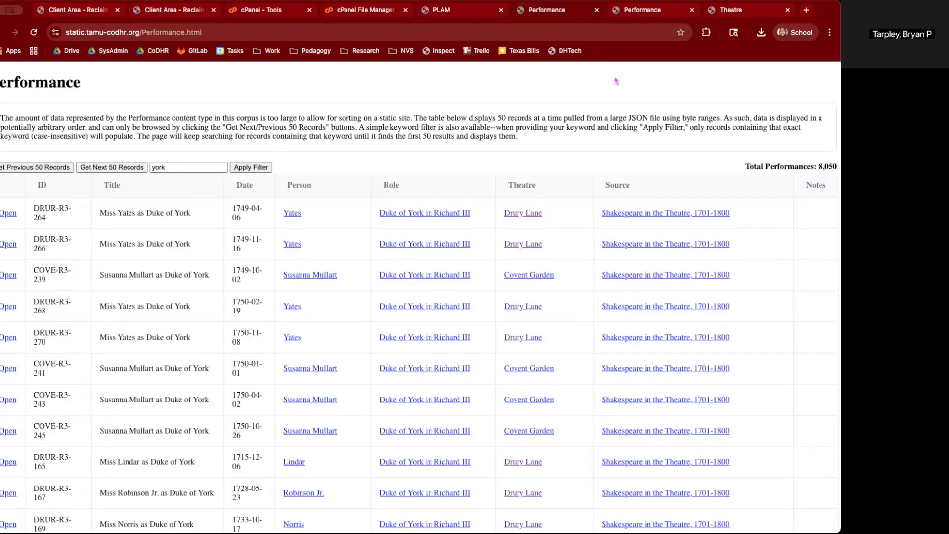
left_click(637, 15)
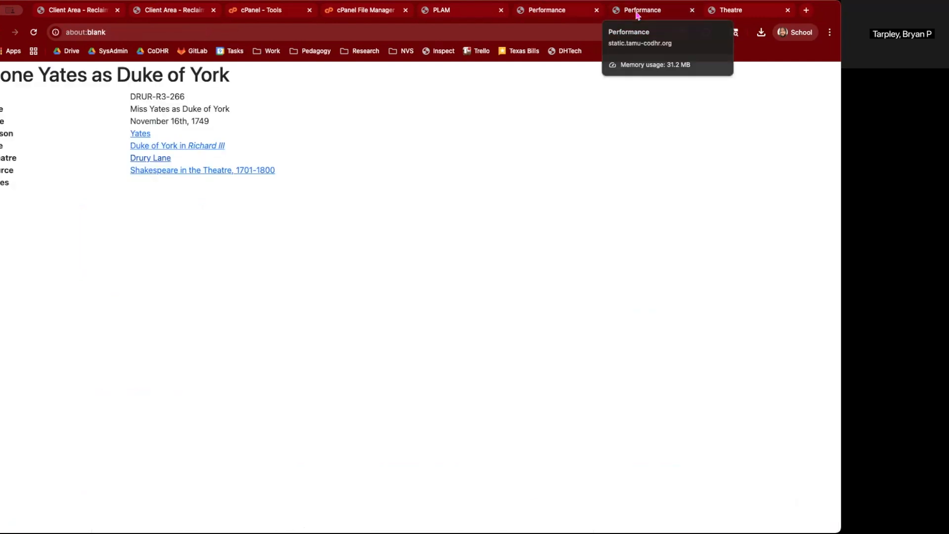
left_click(454, 12)
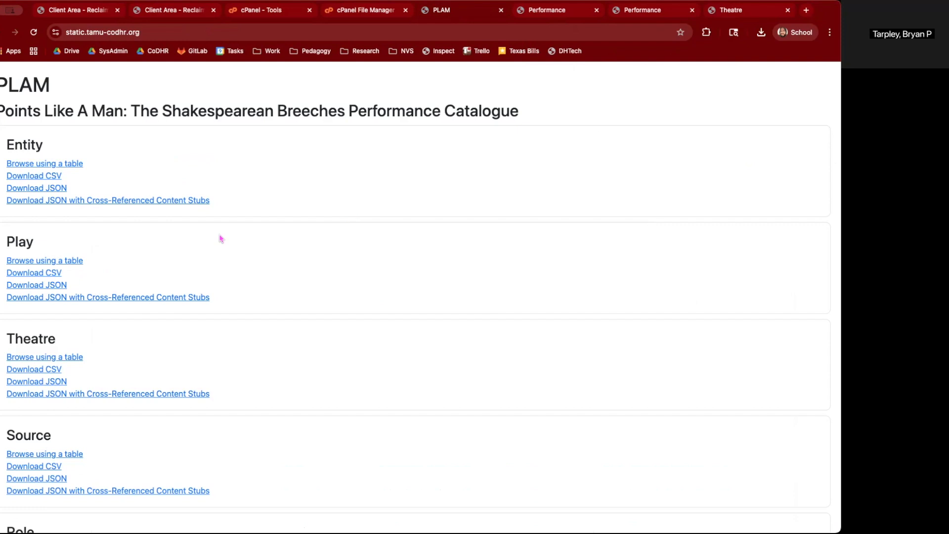
scroll(221, 239, "down", 5)
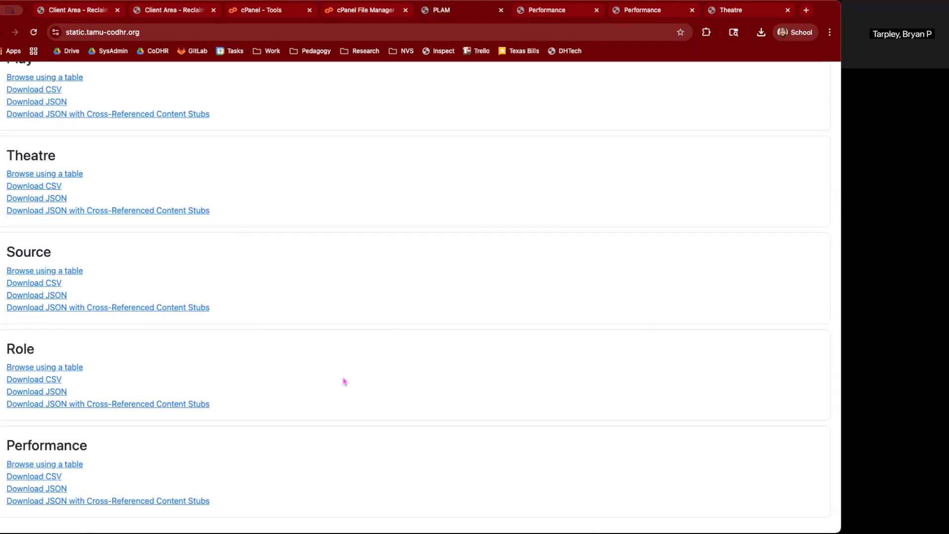
scroll(345, 382, "up", 5)
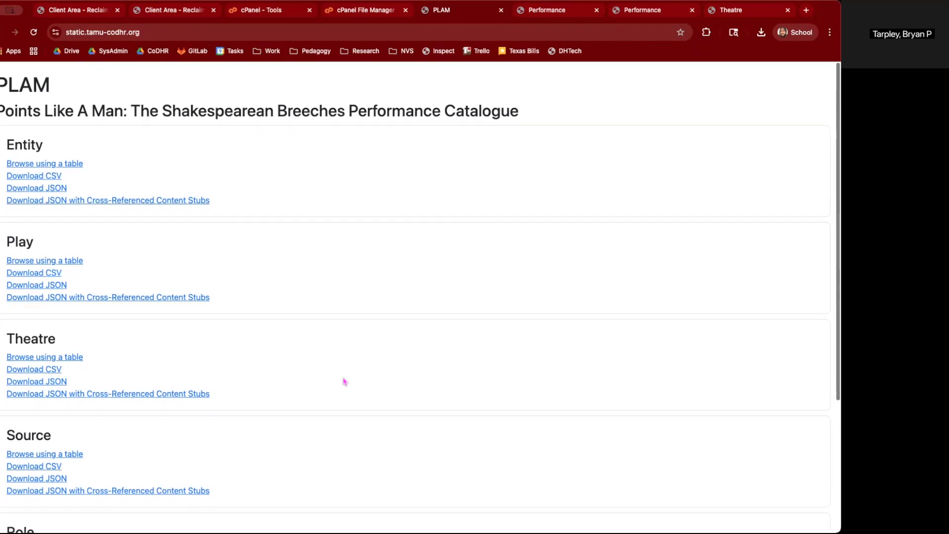